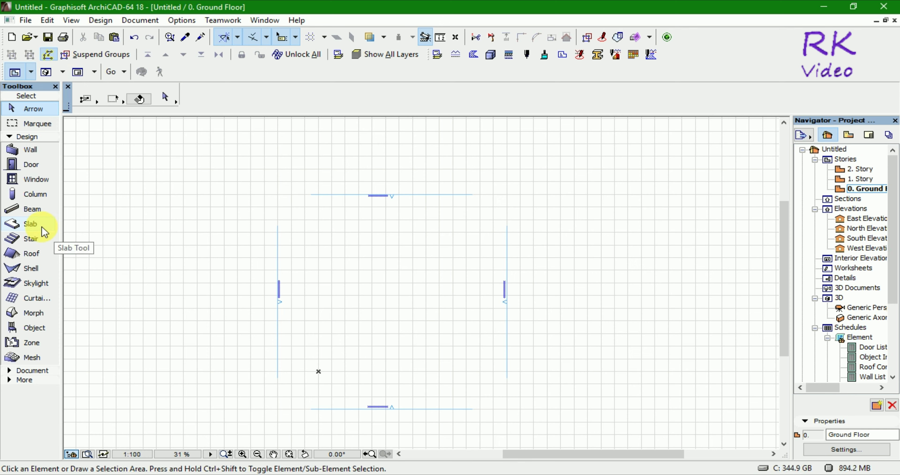
# Draw a 300 × 500 rectangular slab on the Ground Floor plan using the tracker.
pyautogui.click(44, 231)
pyautogui.click(347, 258)
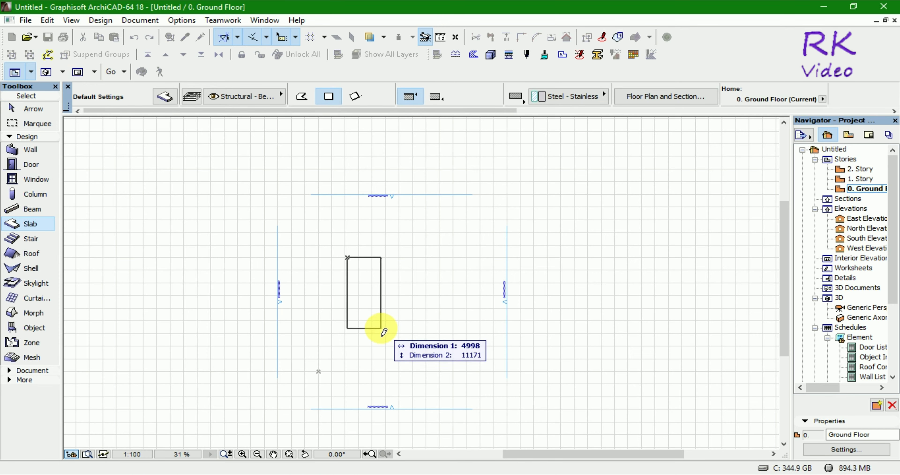
pyautogui.write('300')
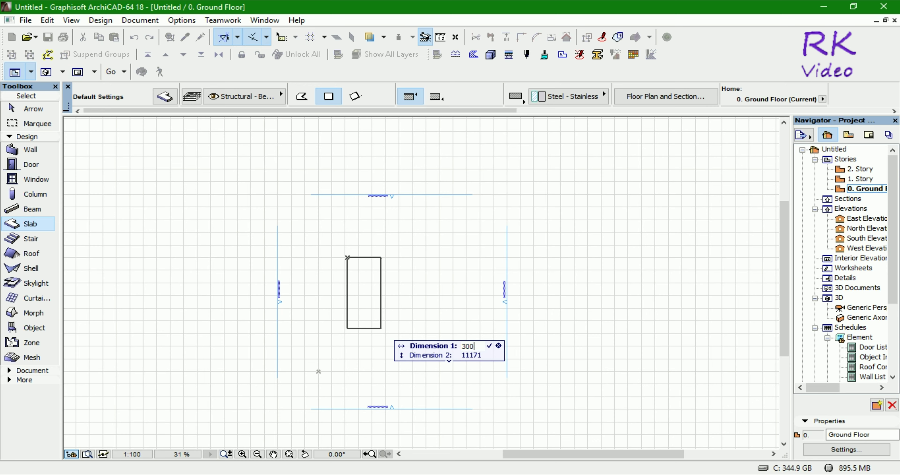
pyautogui.press('Tab')
pyautogui.write('5')
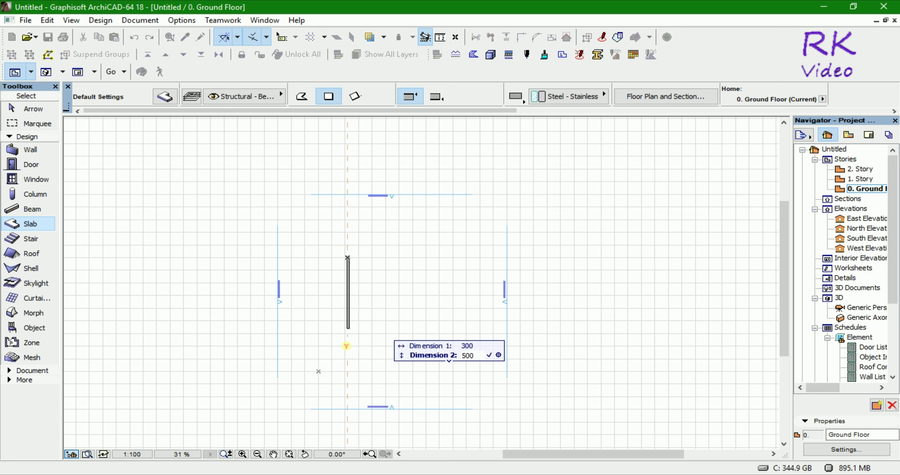
pyautogui.press('Return')
pyautogui.scroll(5, 348, 254)
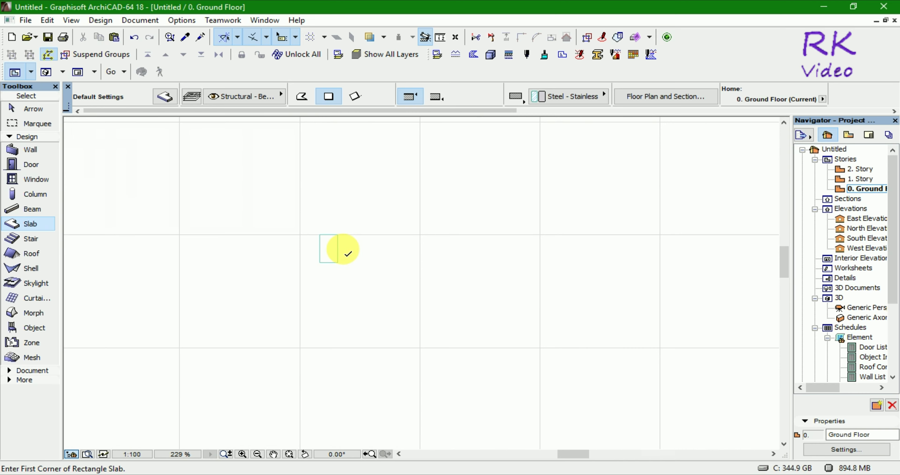
pyautogui.scroll(1, 342, 249)
# Draw a 500 × 500 slab starting at the first slab's top-right corner.
pyautogui.scroll(2, 325, 237)
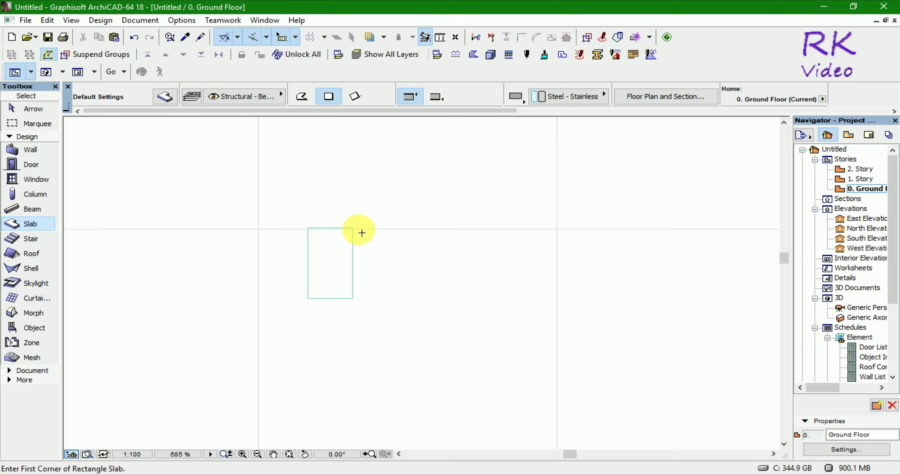
pyautogui.click(353, 228)
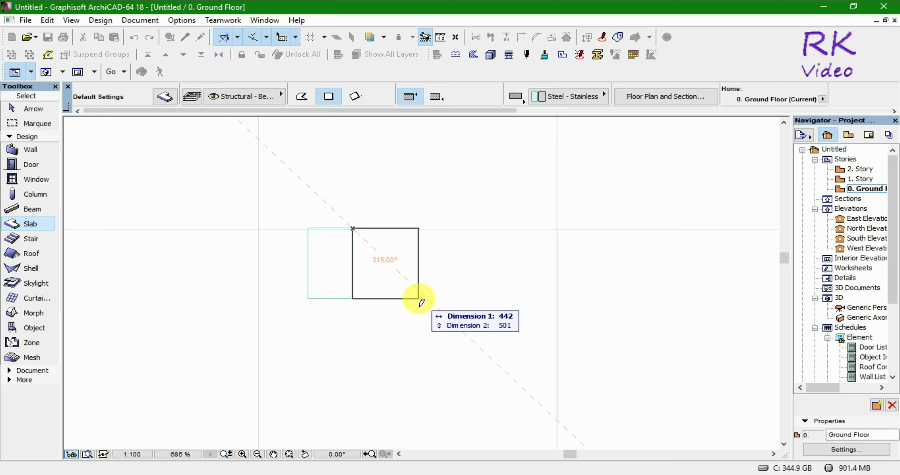
pyautogui.write('5')
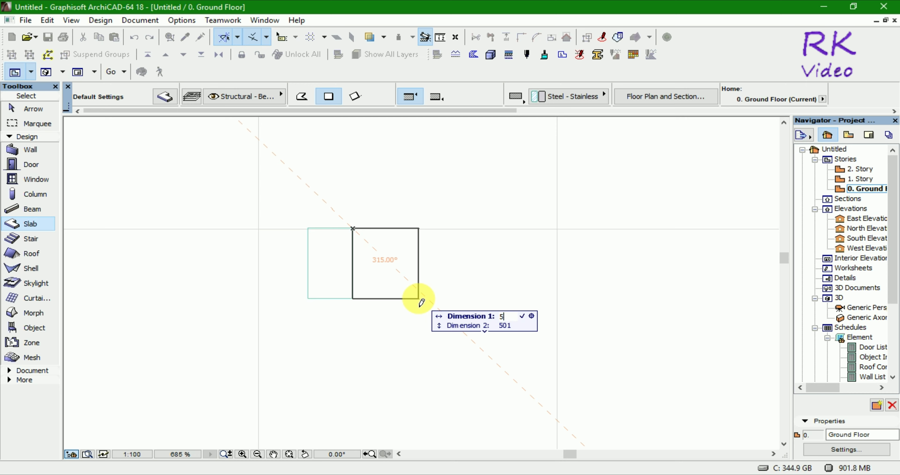
pyautogui.write('00')
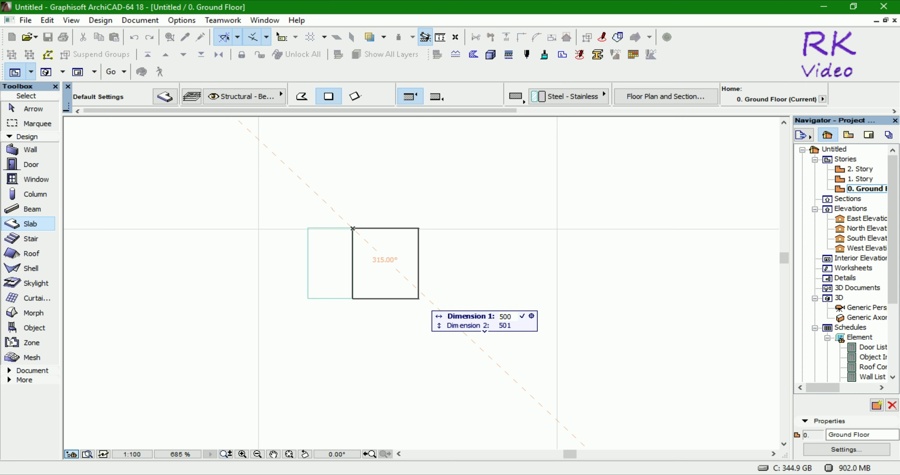
pyautogui.press('Tab')
pyautogui.write('500')
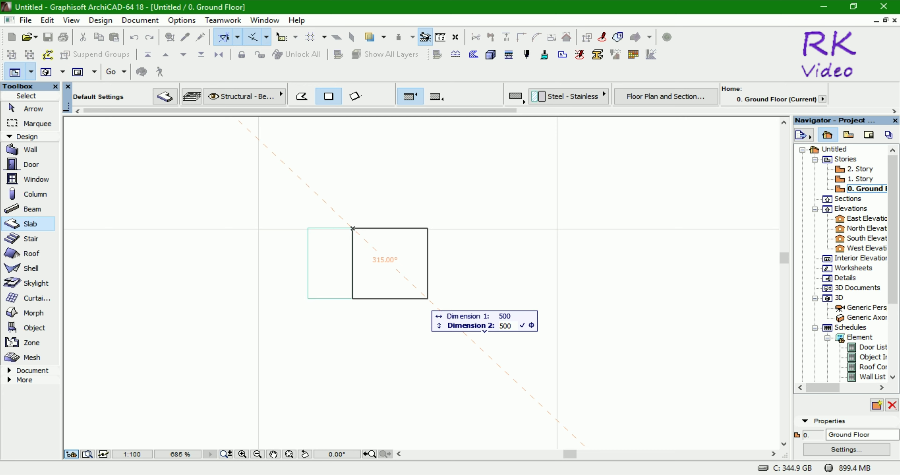
pyautogui.click(428, 299)
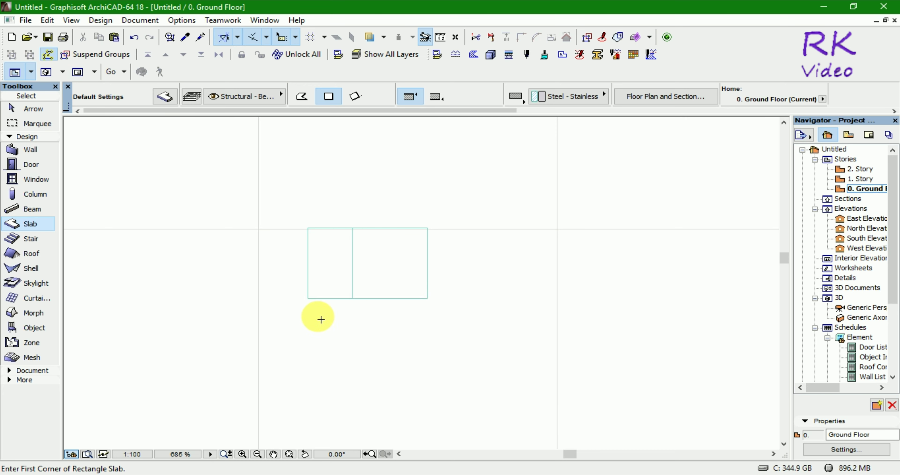
pyautogui.press('Escape')
# Set the square right slab's elevation to 300 in Slab Selection Settings.
pyautogui.click(325, 299)
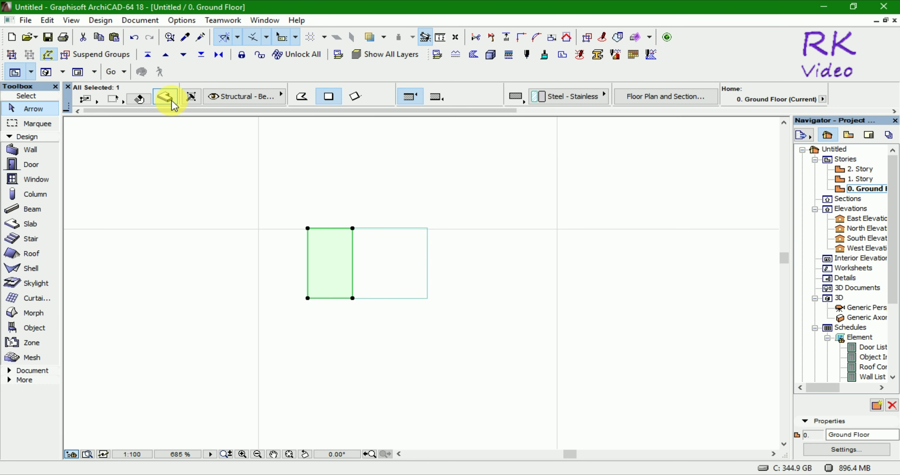
pyautogui.click(164, 96)
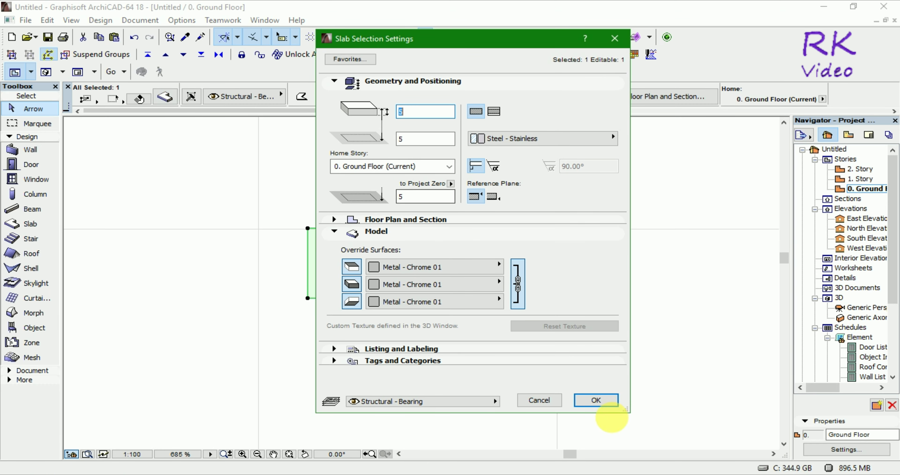
pyautogui.click(596, 400)
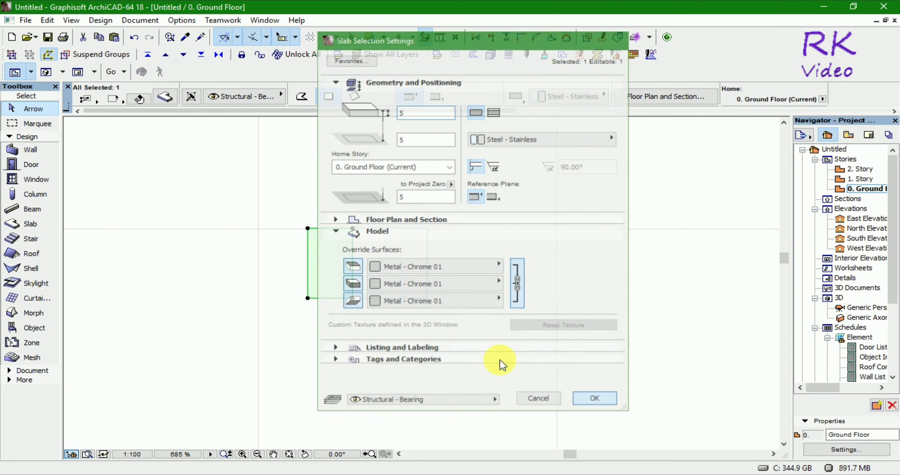
pyautogui.click(391, 298)
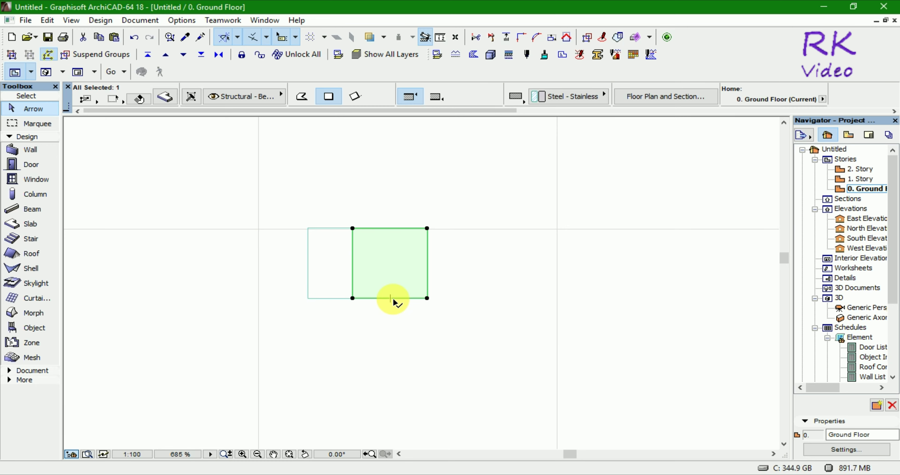
pyautogui.click(165, 96)
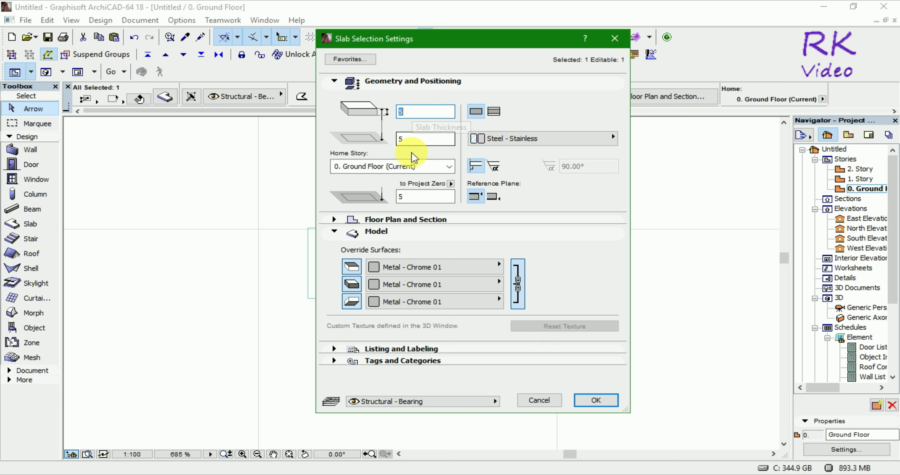
pyautogui.click(402, 197)
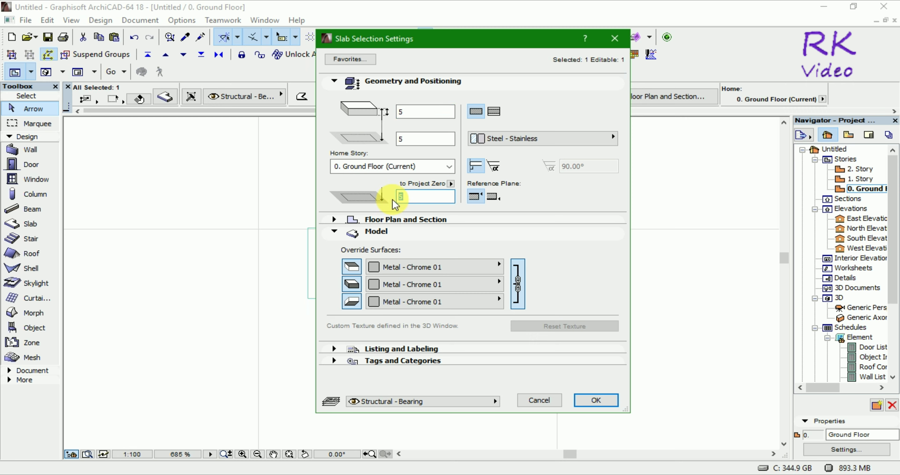
pyautogui.write('300')
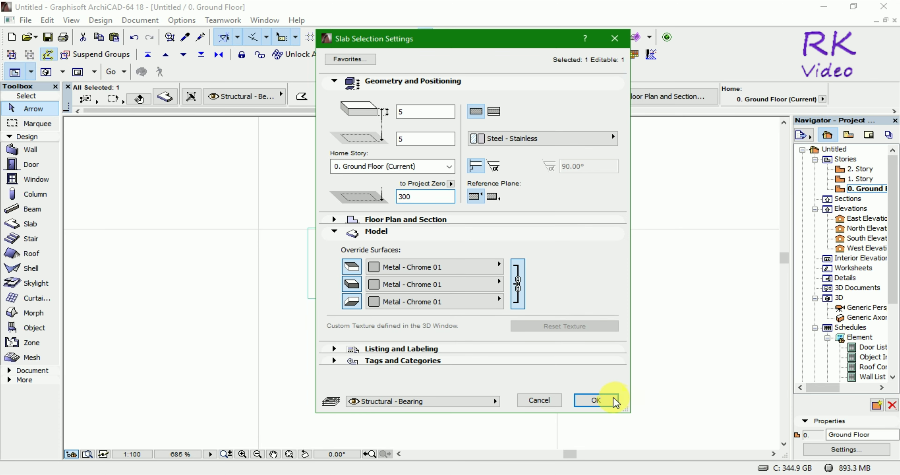
pyautogui.click(610, 400)
pyautogui.click(488, 304)
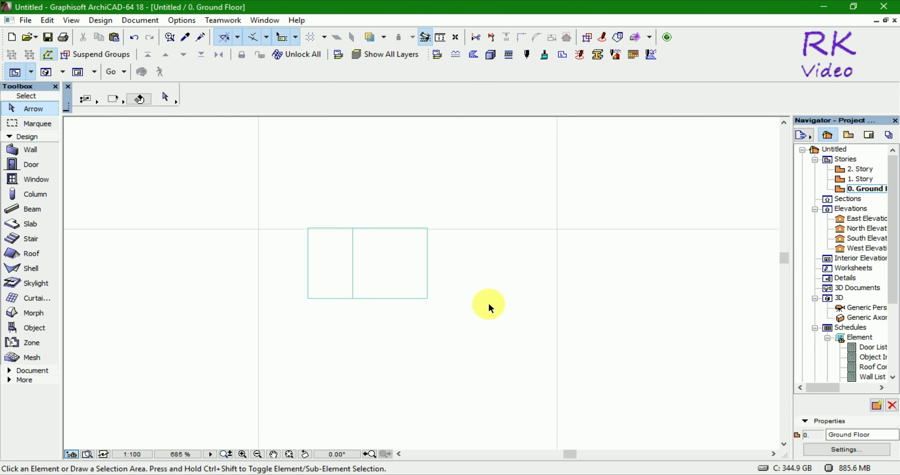
# Open the 3D window, zoom in on the two slabs, and select the square slab.
pyautogui.press('F3')
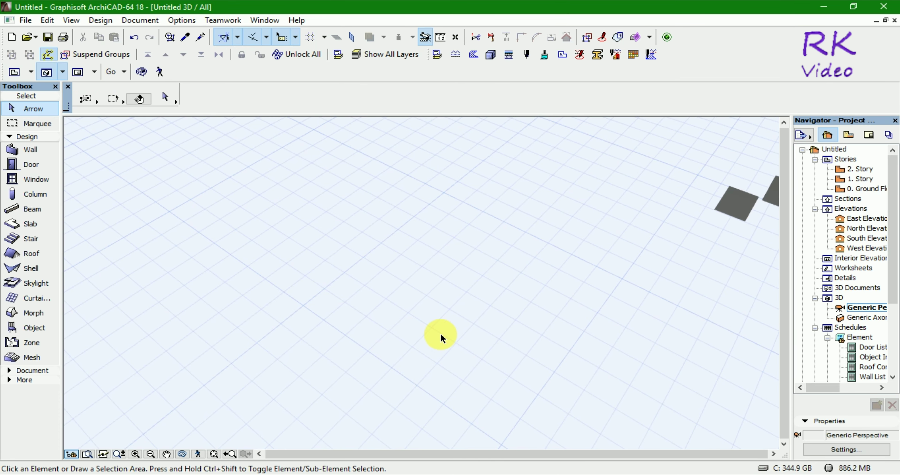
pyautogui.scroll(-2, 332, 338)
pyautogui.scroll(2, 525, 282)
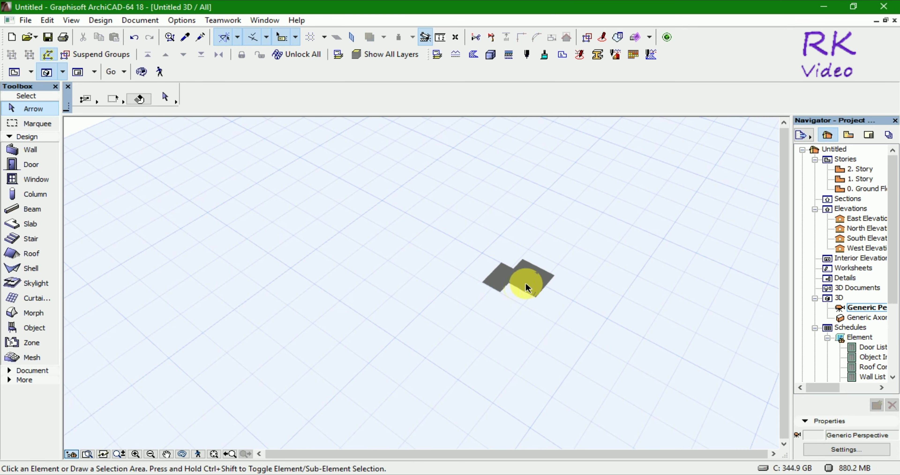
pyautogui.scroll(1, 523, 288)
pyautogui.scroll(1, 520, 290)
pyautogui.scroll(1, 520, 290)
pyautogui.scroll(2, 489, 325)
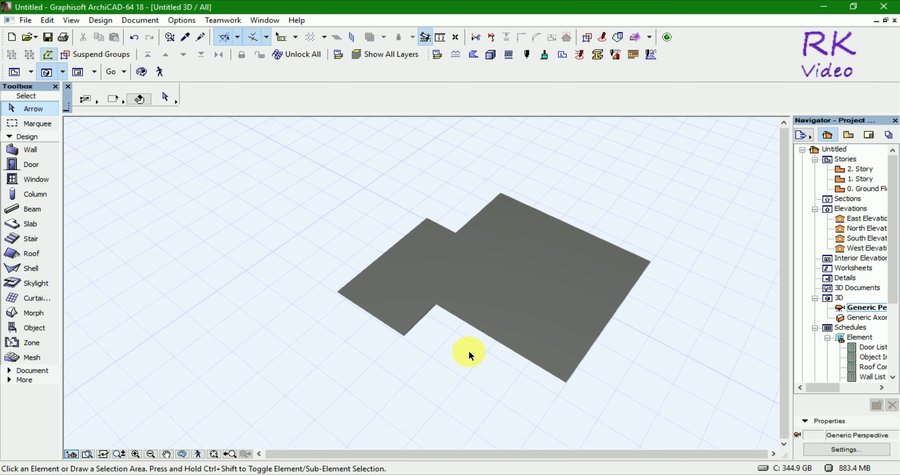
pyautogui.click(483, 330)
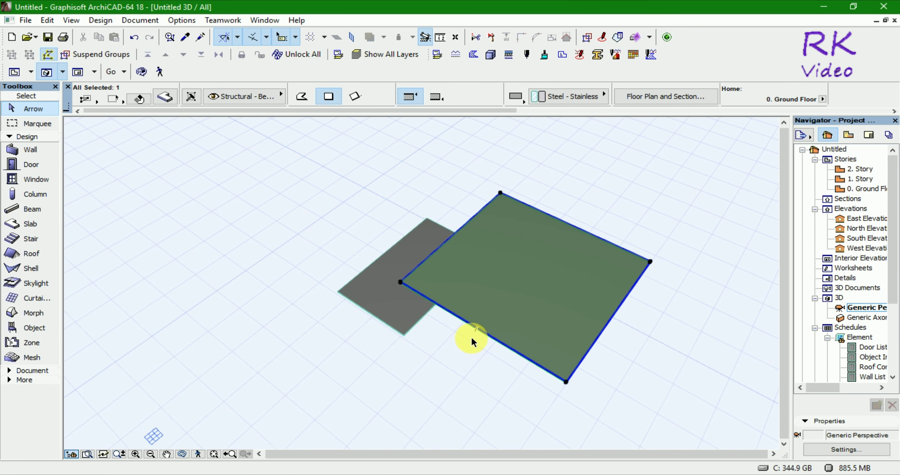
# Set the selected square slab's thickness to 300.
pyautogui.click(165, 97)
pyautogui.doubleClick(419, 112)
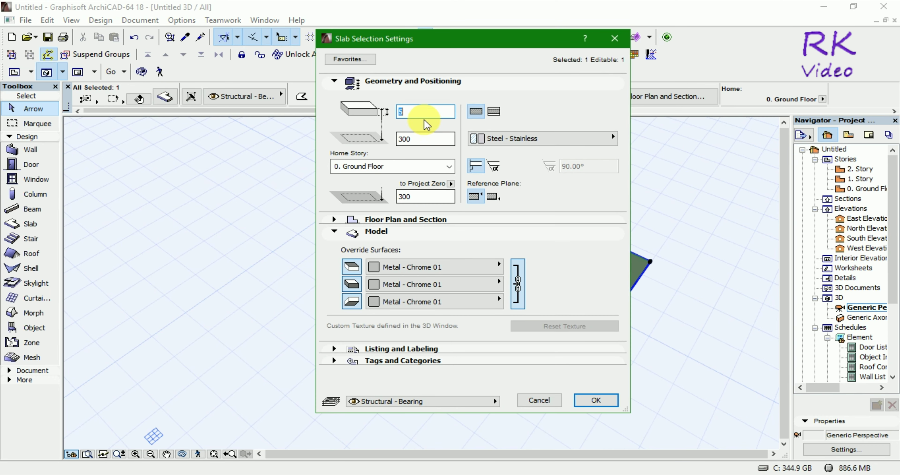
pyautogui.write('300')
pyautogui.press('Tab')
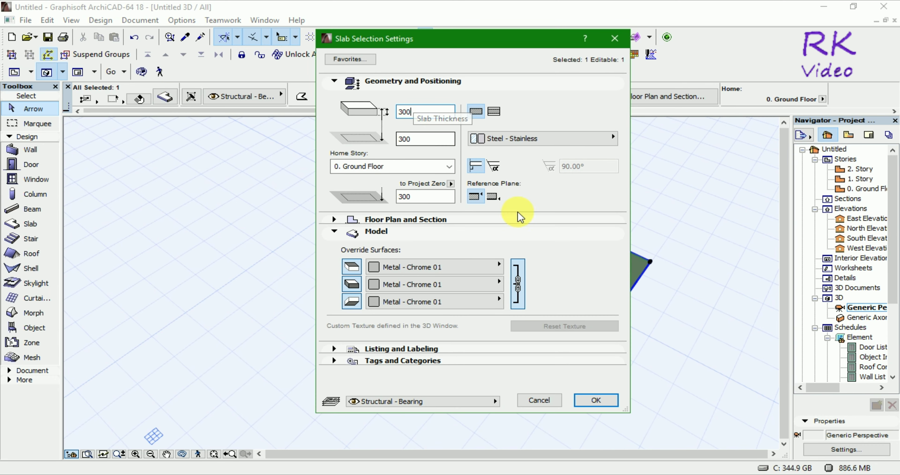
pyautogui.click(594, 400)
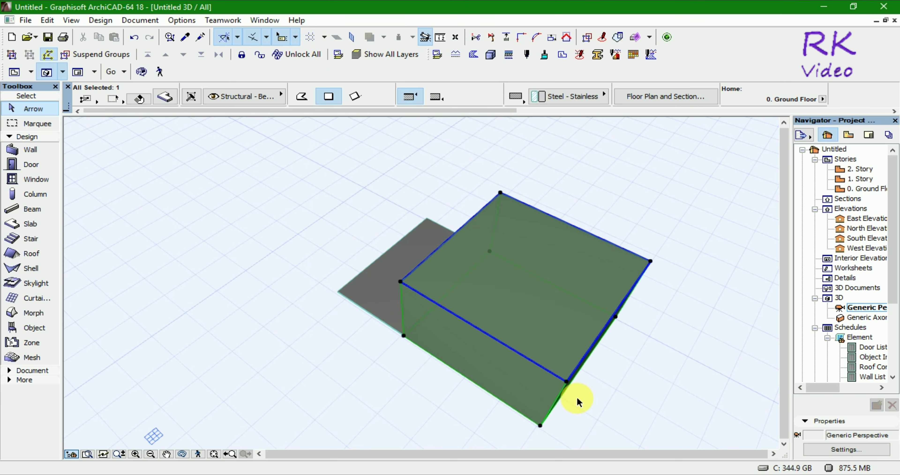
# Move the thin narrow slab up flush with the block's top edge.
pyautogui.moveTo(308, 368)
pyautogui.keyDown('shift'); pyautogui.mouseDown(button='middle')
pyautogui.moveTo(466, 388)
pyautogui.moveTo(386, 417)
pyautogui.mouseUp(button='middle'); pyautogui.keyUp('shift')
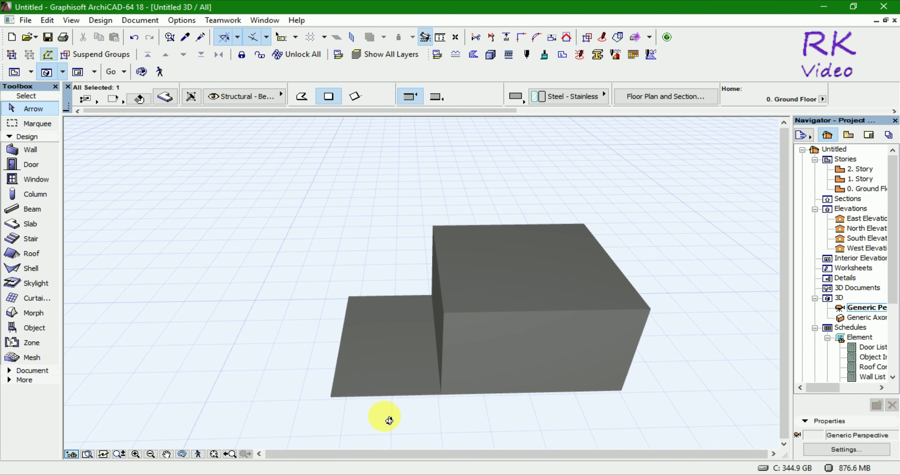
pyautogui.click(392, 393)
pyautogui.hotkey('ctrl', 'd')
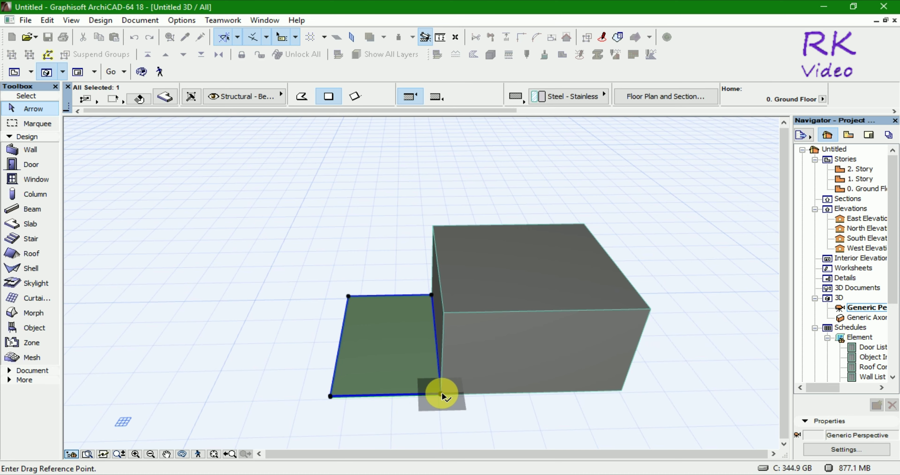
pyautogui.click(440, 393)
pyautogui.click(443, 313)
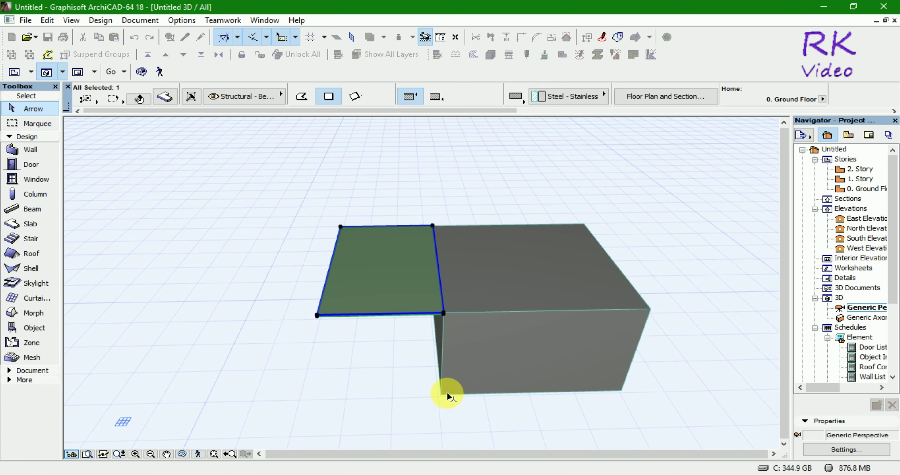
pyautogui.click(388, 415)
# Orbit the model, select the flat slab, and return to the 0. Ground Floor plan.
pyautogui.moveTo(370, 397)
pyautogui.keyDown('shift'); pyautogui.mouseDown(button='middle')
pyautogui.moveTo(414, 400)
pyautogui.moveTo(323, 420)
pyautogui.mouseUp(button='middle'); pyautogui.keyUp('shift')
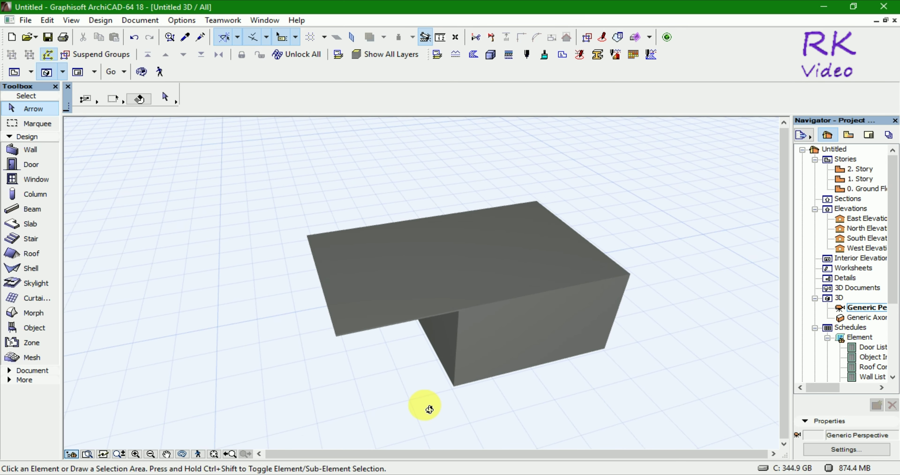
pyautogui.click(555, 349)
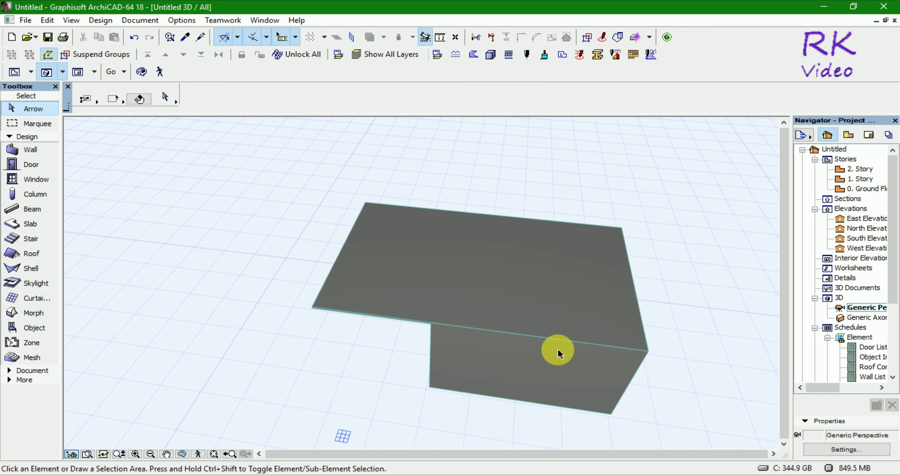
pyautogui.press('F2')
# Subtract a large rectangular hole from the right square slab, leaving a thin border.
pyautogui.scroll(2, 360, 249)
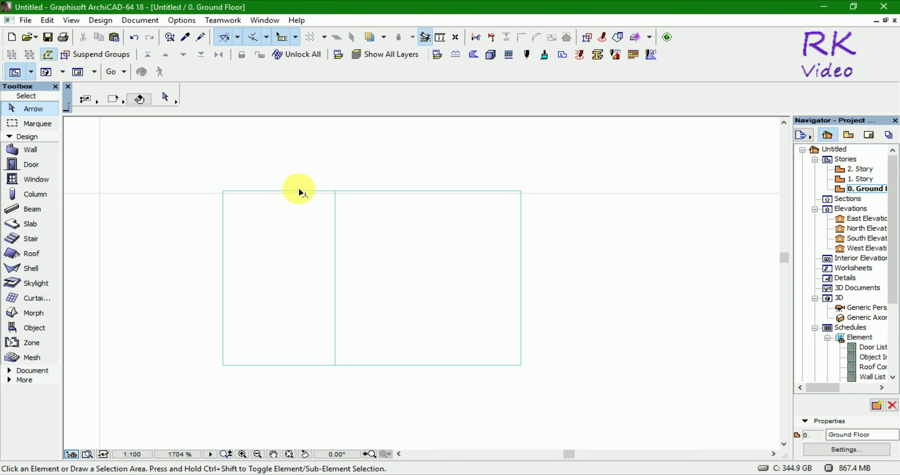
pyautogui.click(31, 223)
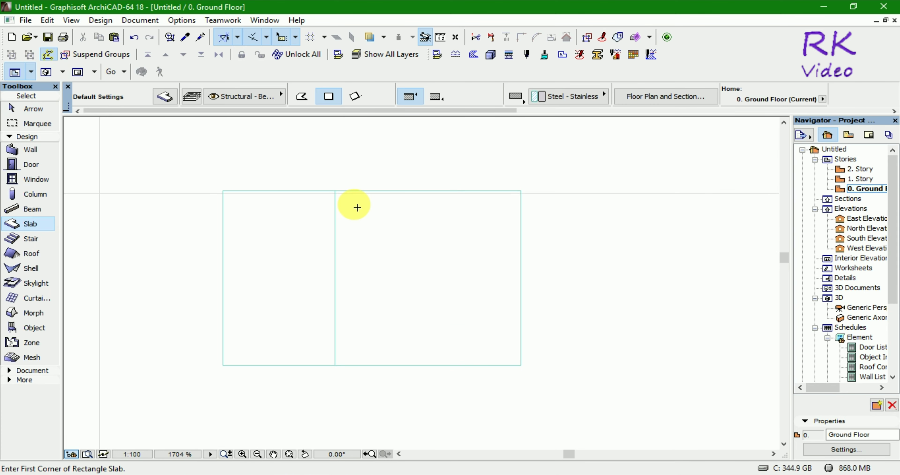
pyautogui.press('Escape')
pyautogui.click(521, 366)
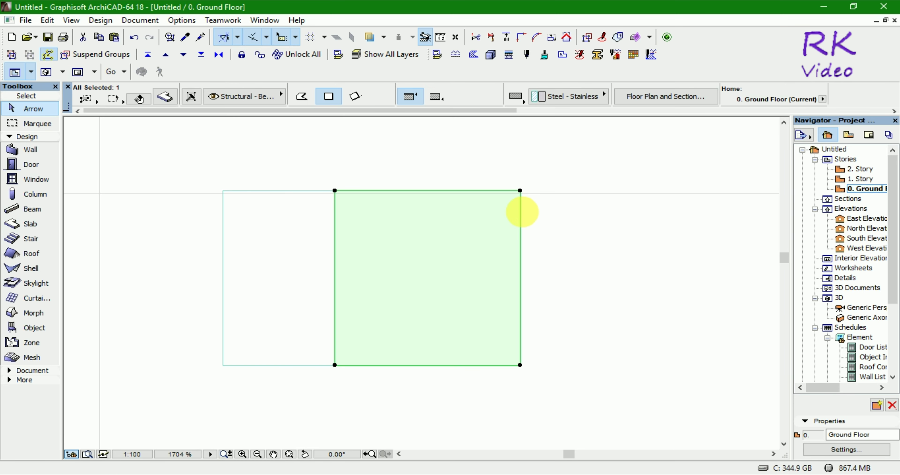
pyautogui.click(522, 204)
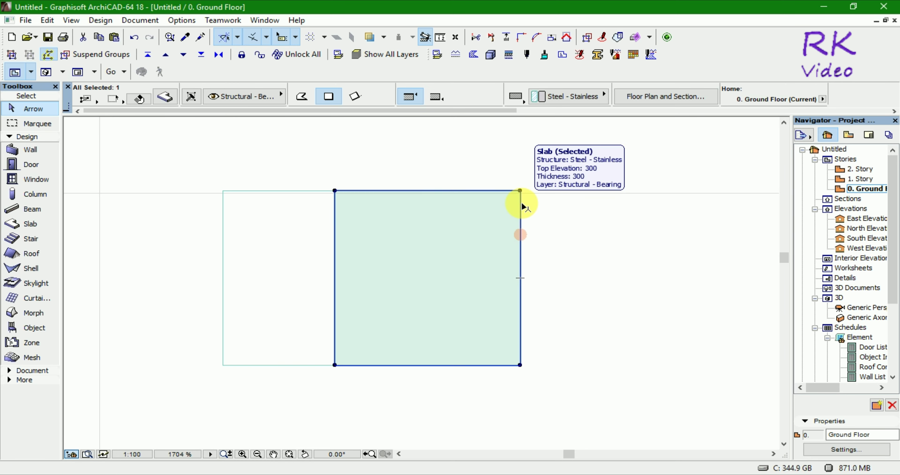
pyautogui.click(522, 206)
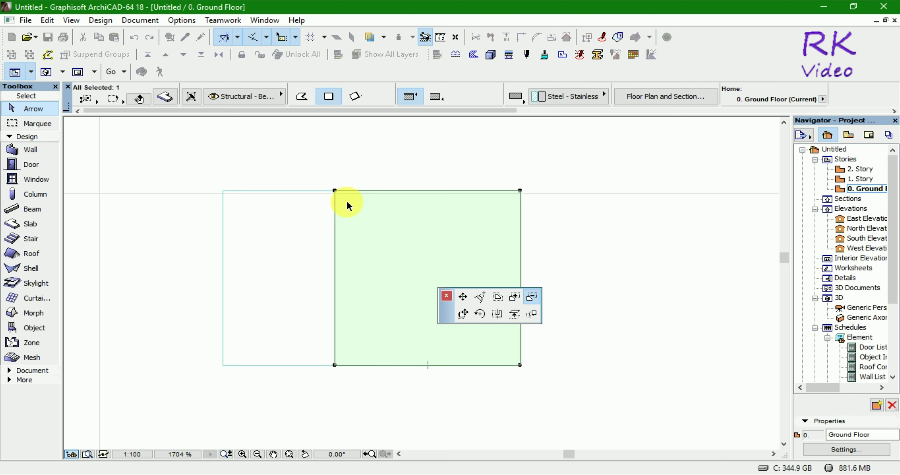
pyautogui.click(341, 197)
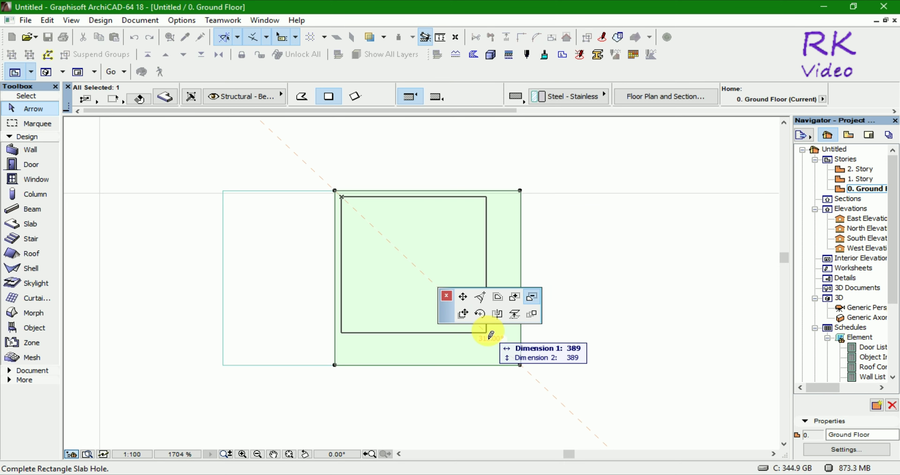
pyautogui.click(519, 363)
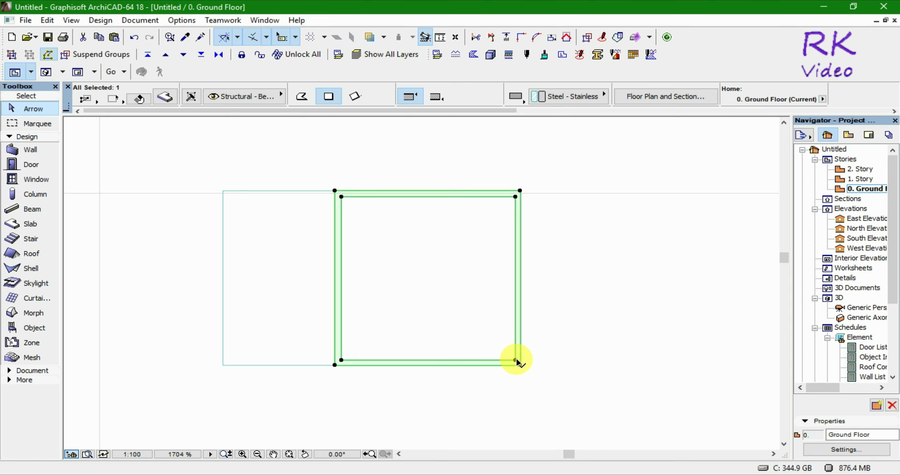
pyautogui.click(642, 251)
# In 3D, offset the flat slab's outer edge inward by 100 and orbit to look into the box.
pyautogui.press('F3')
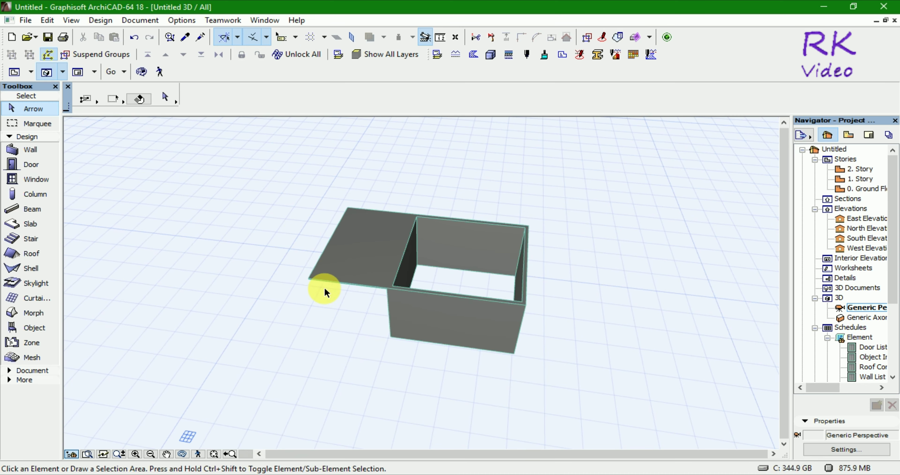
pyautogui.click(355, 224)
pyautogui.scroll(3, 354, 221)
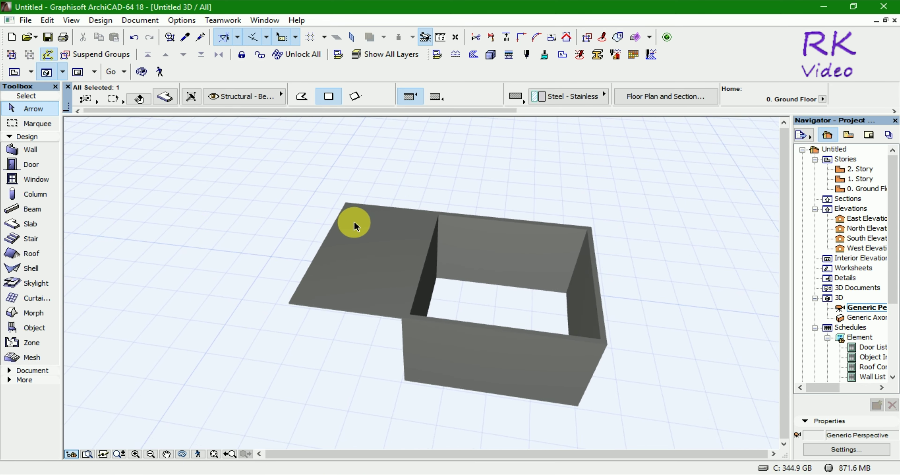
pyautogui.click(328, 258)
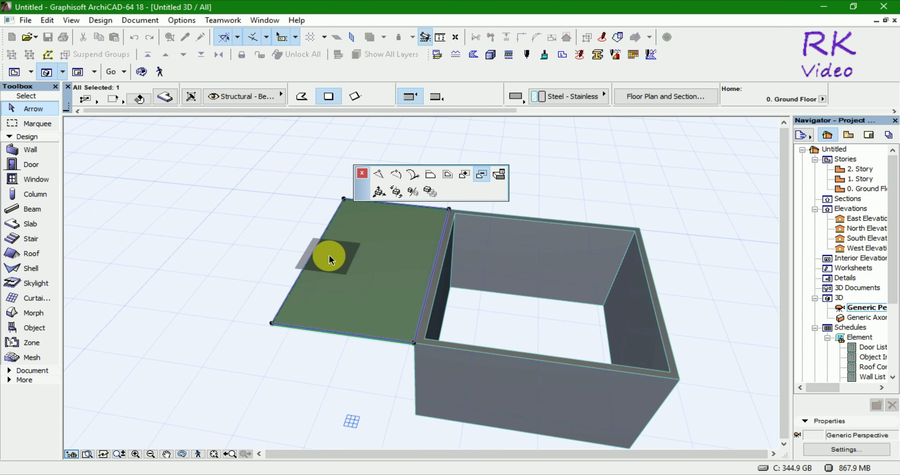
pyautogui.click(332, 256)
pyautogui.click(515, 297)
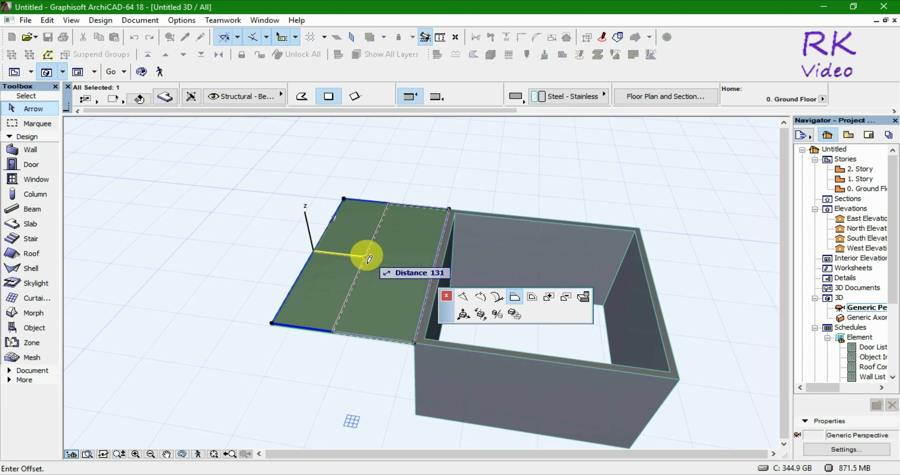
pyautogui.write('1')
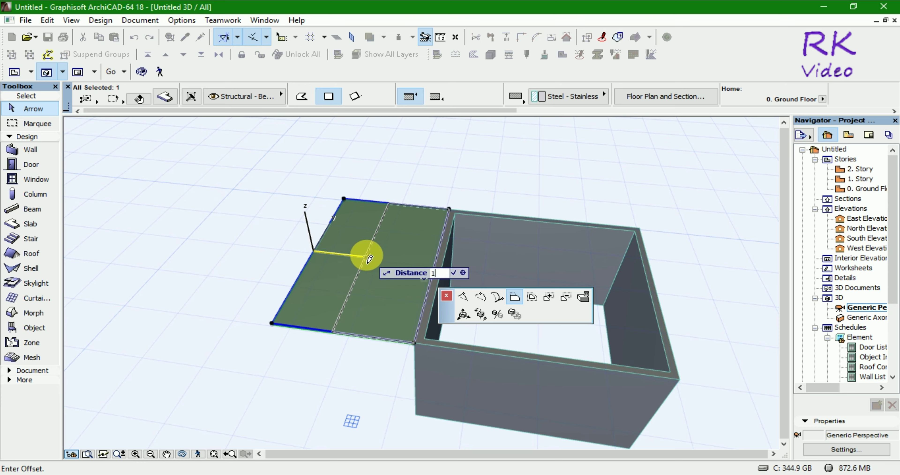
pyautogui.write('00')
pyautogui.click(358, 257)
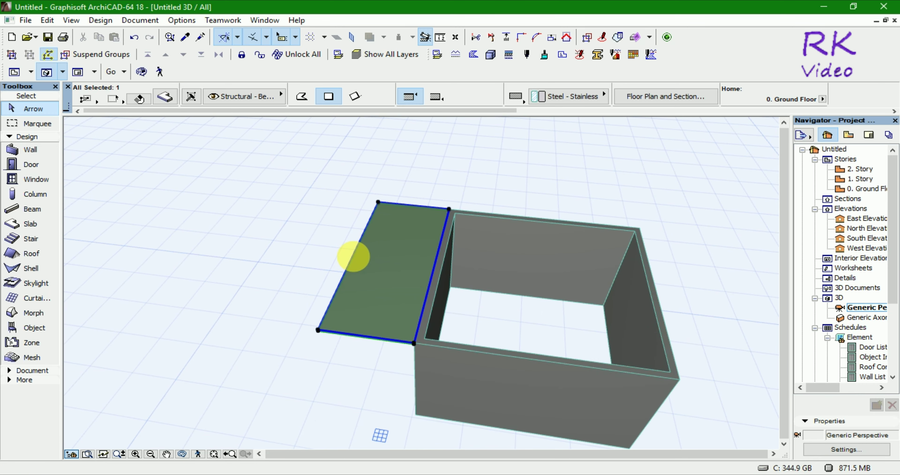
pyautogui.click(305, 257)
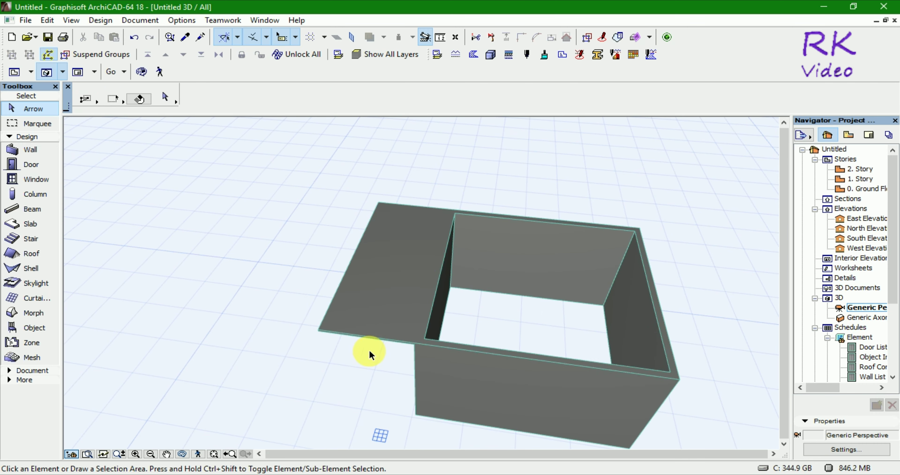
pyautogui.moveTo(338, 371)
pyautogui.keyDown('shift'); pyautogui.mouseDown(button='middle')
pyautogui.moveTo(476, 321)
pyautogui.moveTo(257, 358)
pyautogui.moveTo(267, 387)
pyautogui.moveTo(289, 269)
pyautogui.mouseUp(button='middle'); pyautogui.keyUp('shift')
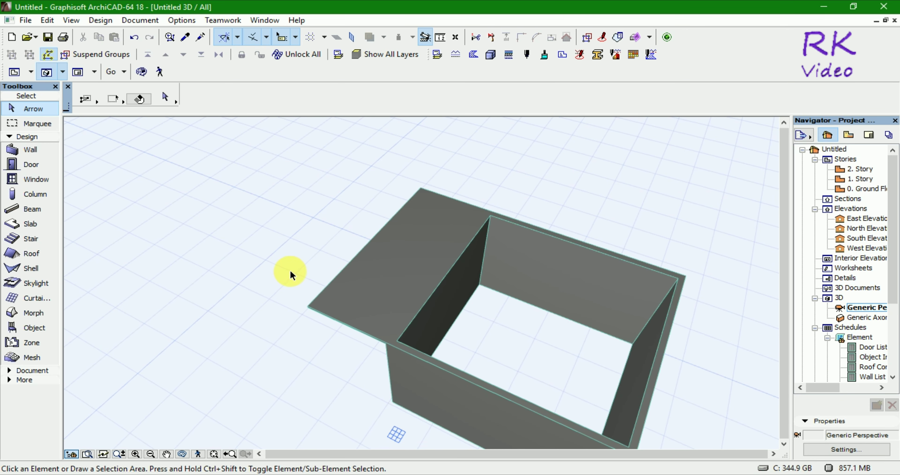
# Draw a floor slab filling the box's hole from its top-left to bottom-right corner.
pyautogui.press('F2')
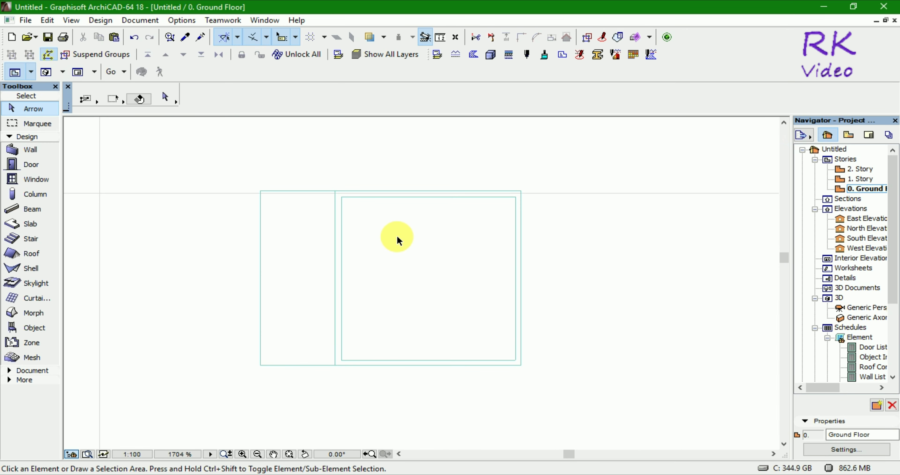
pyautogui.click(49, 222)
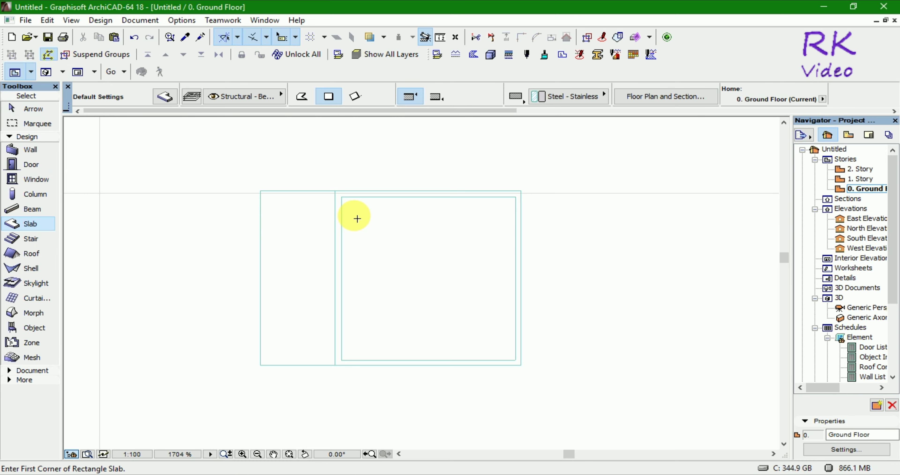
pyautogui.click(341, 198)
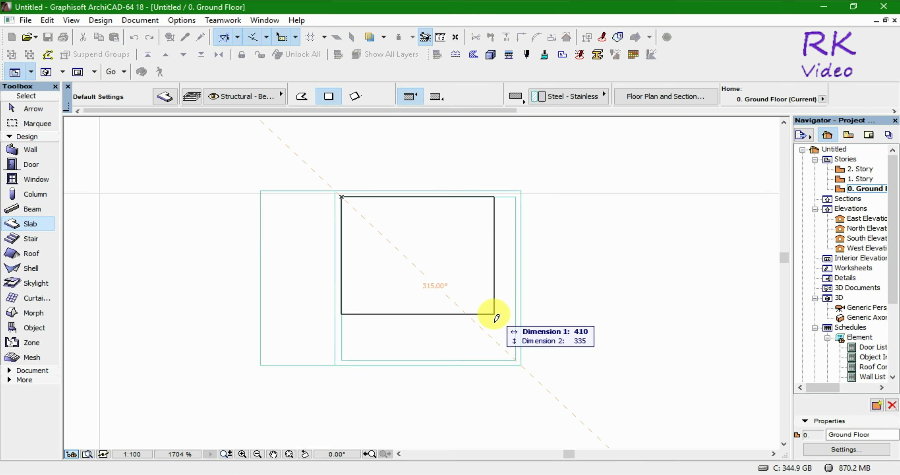
pyautogui.click(514, 360)
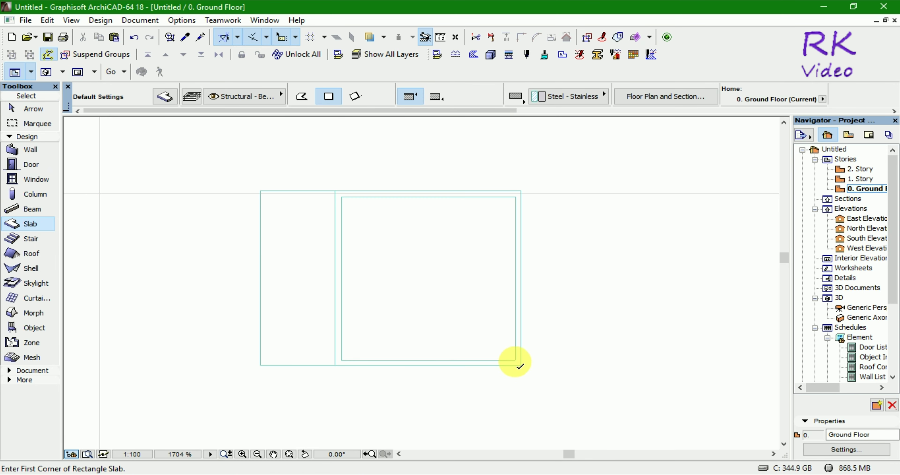
# Confirm the Slab Default Settings and check the model in 3D before returning to the plan.
pyautogui.click(168, 100)
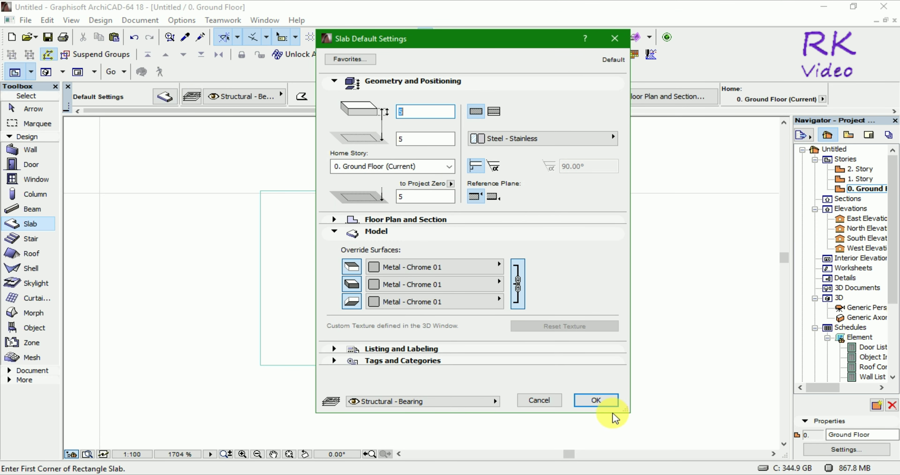
pyautogui.click(613, 404)
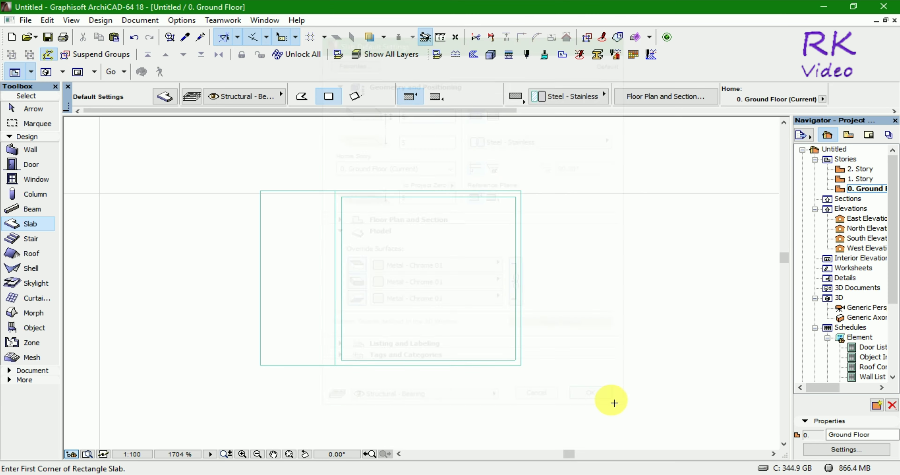
pyautogui.press('F3')
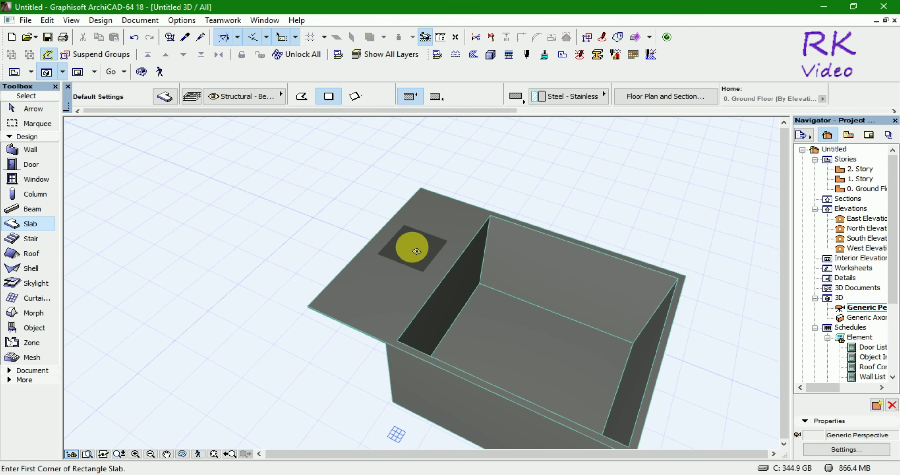
pyautogui.scroll(-3, 381, 225)
pyautogui.scroll(3, 415, 277)
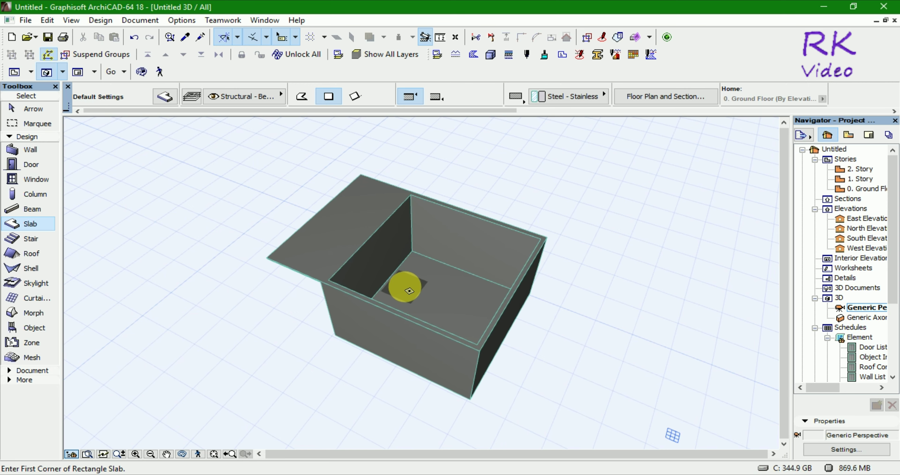
pyautogui.press('F2')
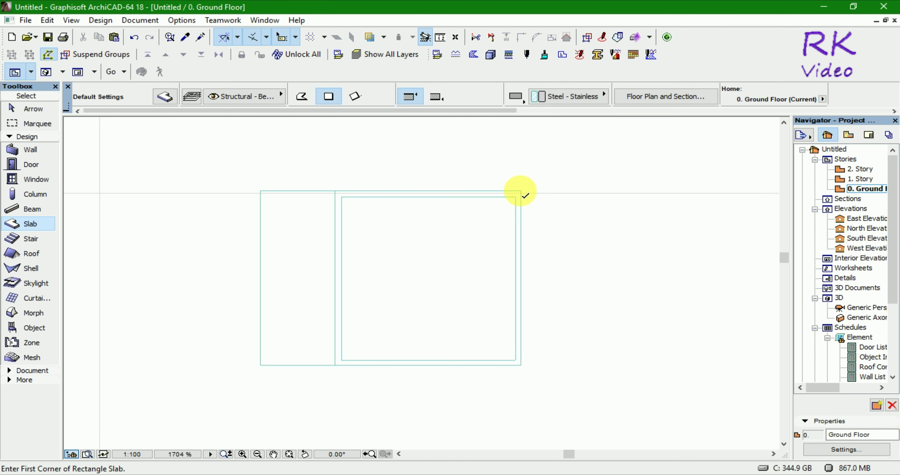
# Draw the 500 × 50 top rim slab and the 50 × 550 right rim slab.
pyautogui.click(521, 191)
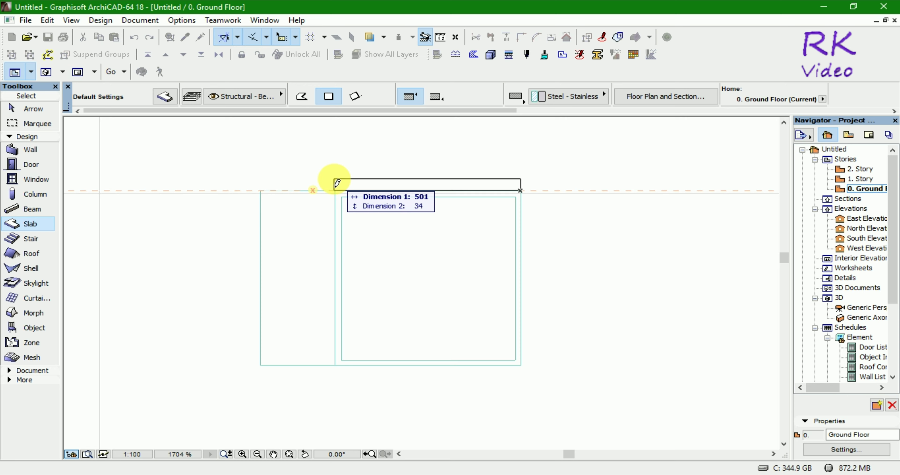
pyautogui.write('5')
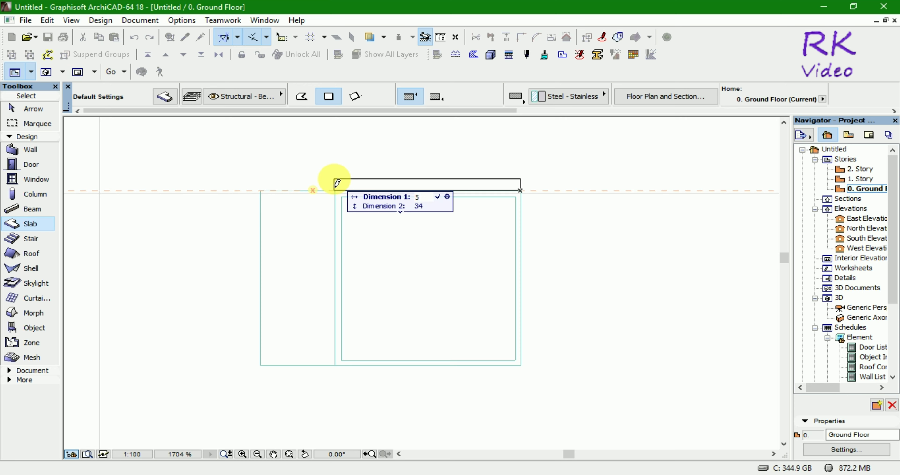
pyautogui.write('00')
pyautogui.press('Tab')
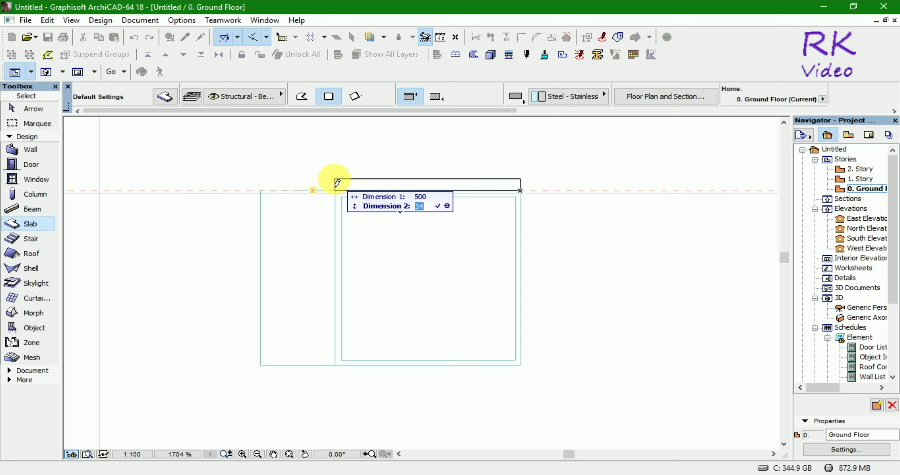
pyautogui.write('50')
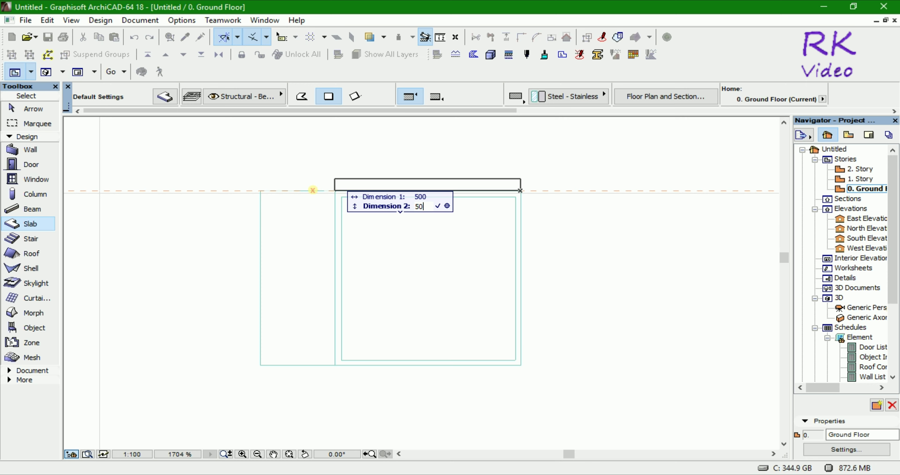
pyautogui.press('Return')
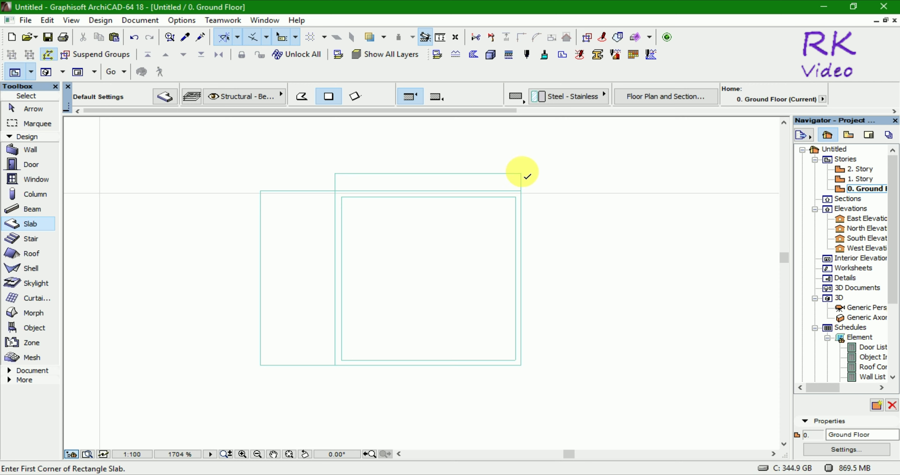
pyautogui.click(520, 174)
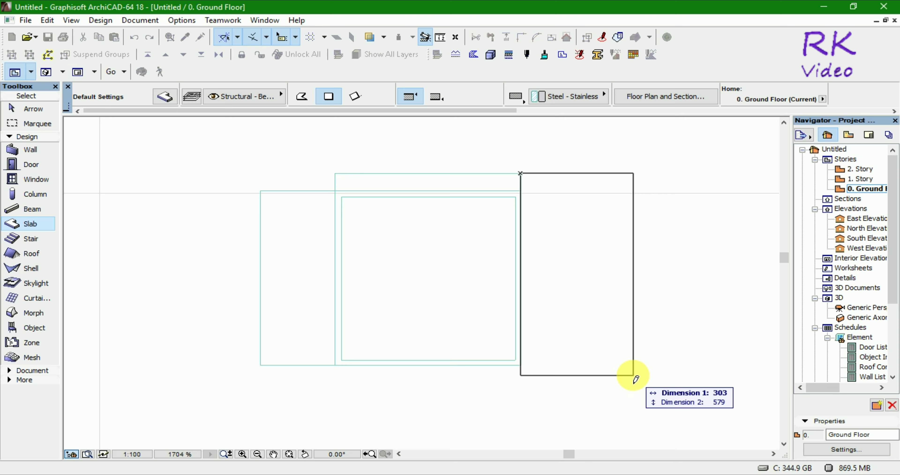
pyautogui.write('50')
pyautogui.press('Tab')
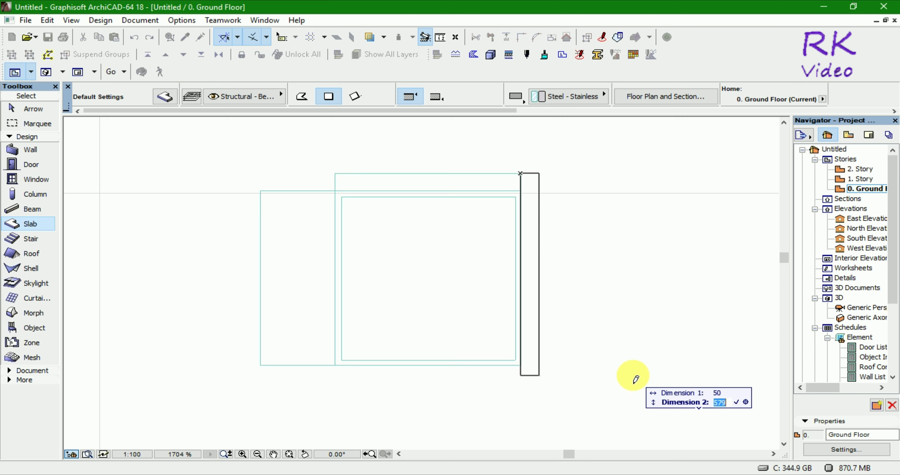
pyautogui.write('550')
pyautogui.click(539, 365)
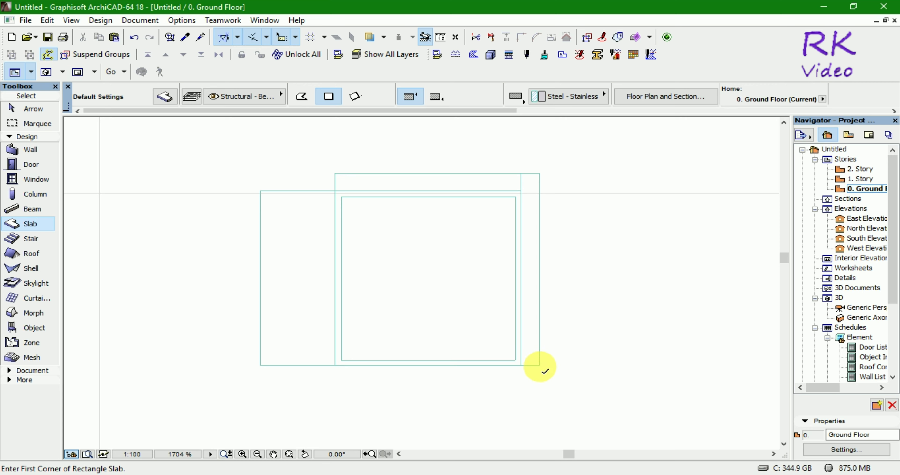
# Draw the 550 × 50 bottom rim slab and view the model in 3D.
pyautogui.click(538, 365)
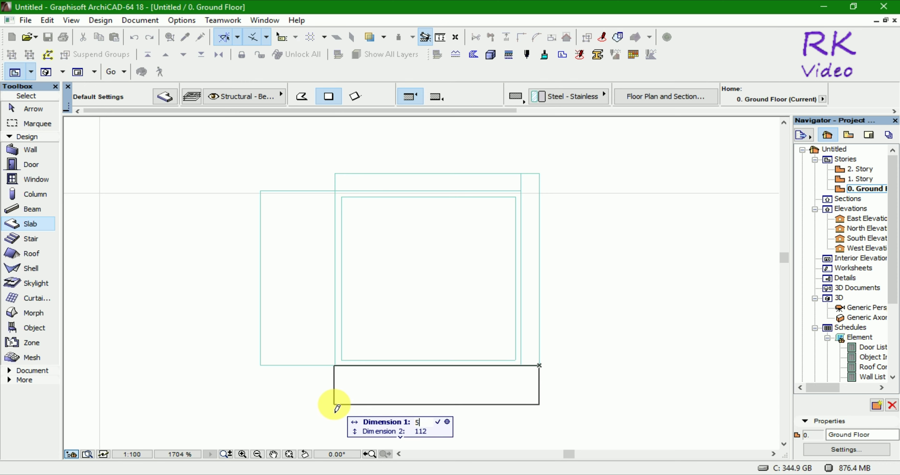
pyautogui.write('550')
pyautogui.press('Tab')
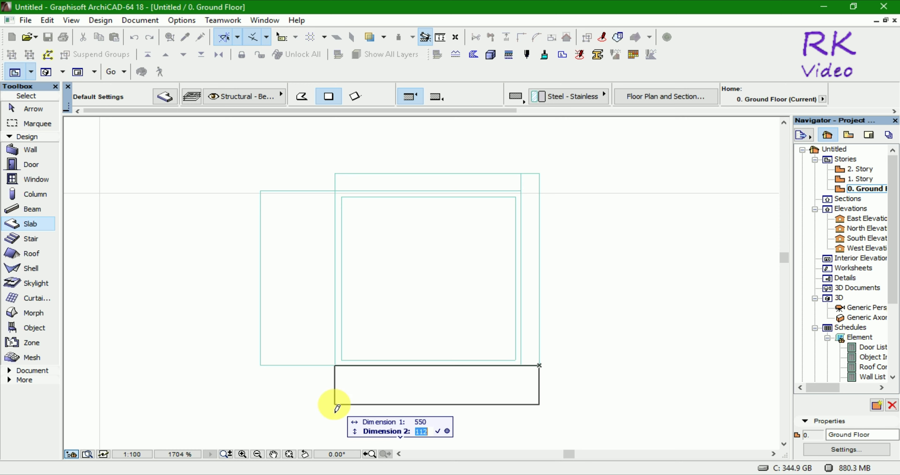
pyautogui.write('50')
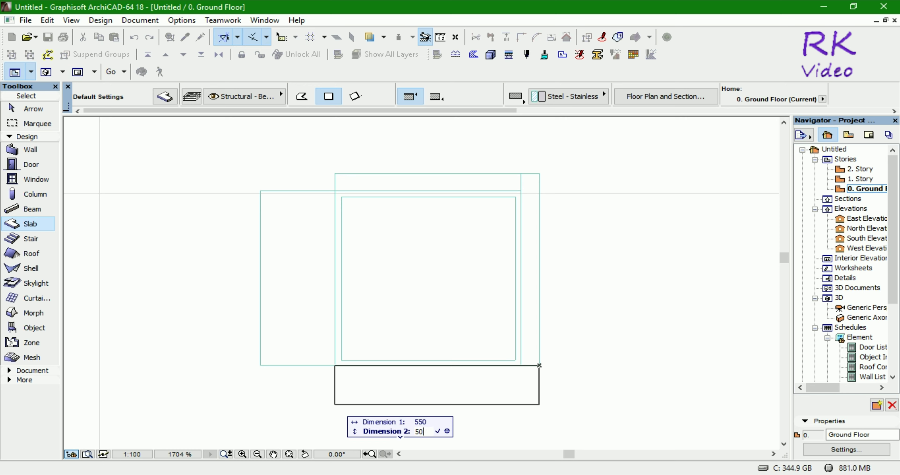
pyautogui.press('Return')
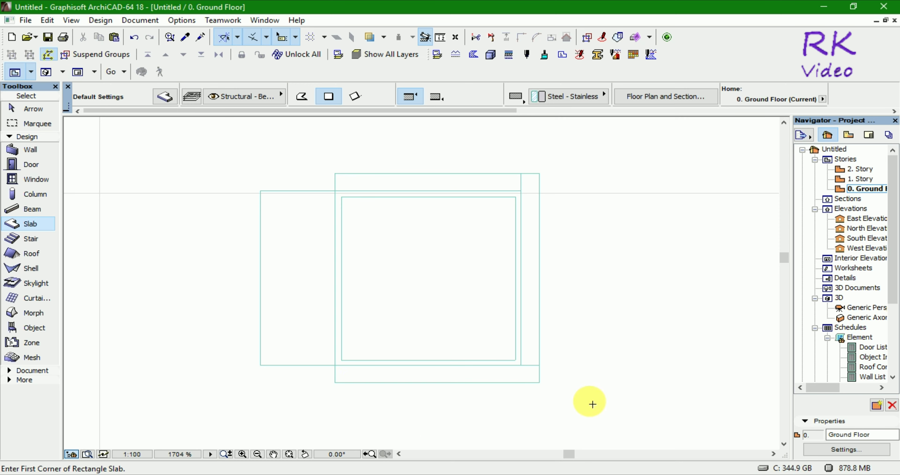
pyautogui.press('F3')
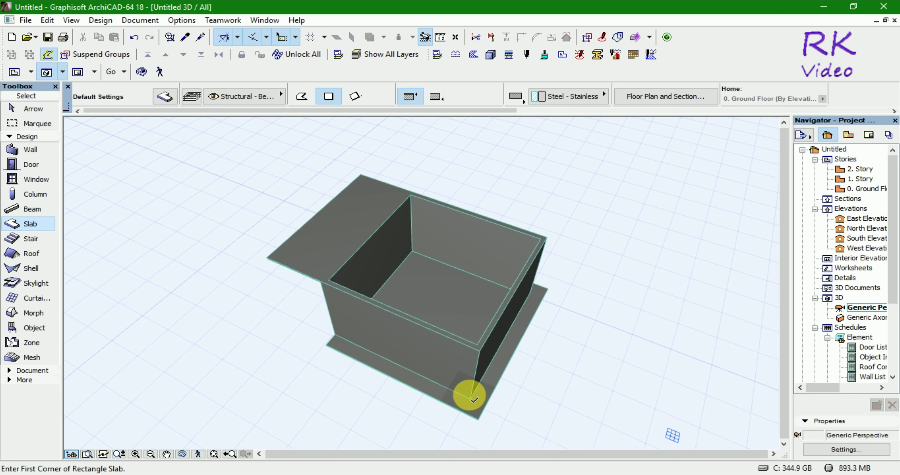
# Select the front, right and third rim slabs, orbiting the view to reach them.
pyautogui.keyDown('shift'); pyautogui.click(422, 390); pyautogui.keyUp('shift')
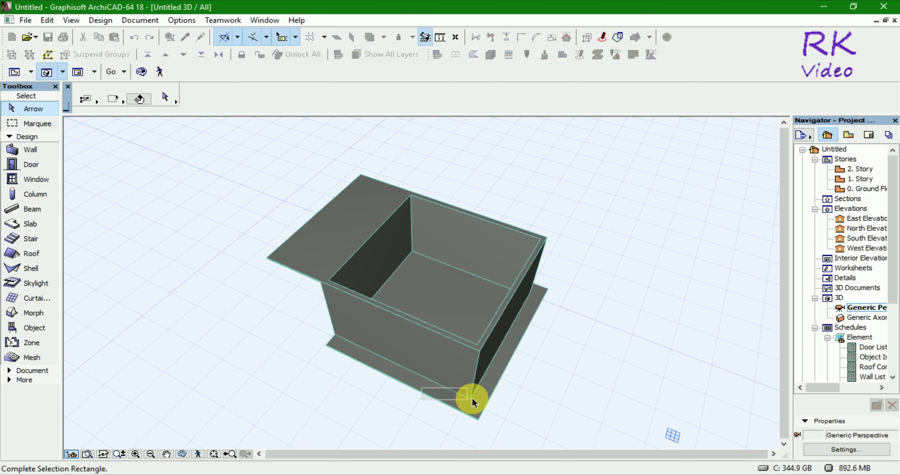
pyautogui.click(402, 399)
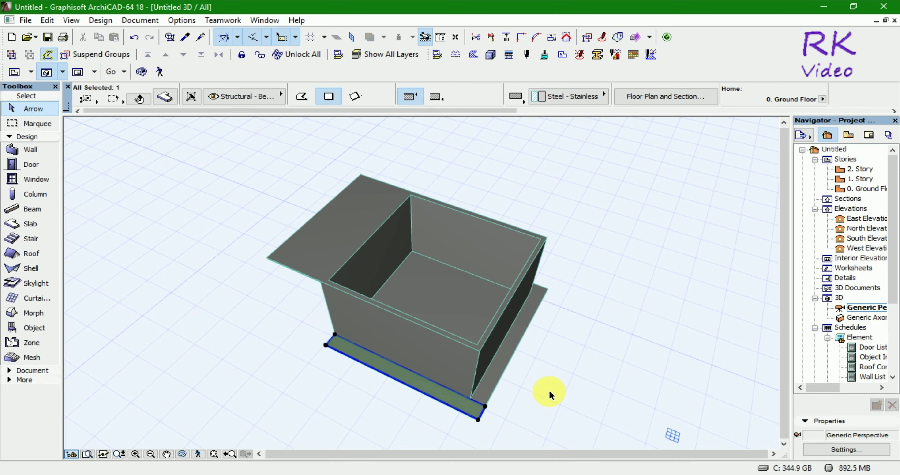
pyautogui.keyDown('shift'); pyautogui.click(508, 367); pyautogui.keyUp('shift')
pyautogui.moveTo(596, 342)
pyautogui.keyDown('shift'); pyautogui.mouseDown(button='middle')
pyautogui.moveTo(556, 355)
pyautogui.moveTo(291, 314)
pyautogui.moveTo(643, 420)
pyautogui.mouseUp(button='middle'); pyautogui.keyUp('shift')
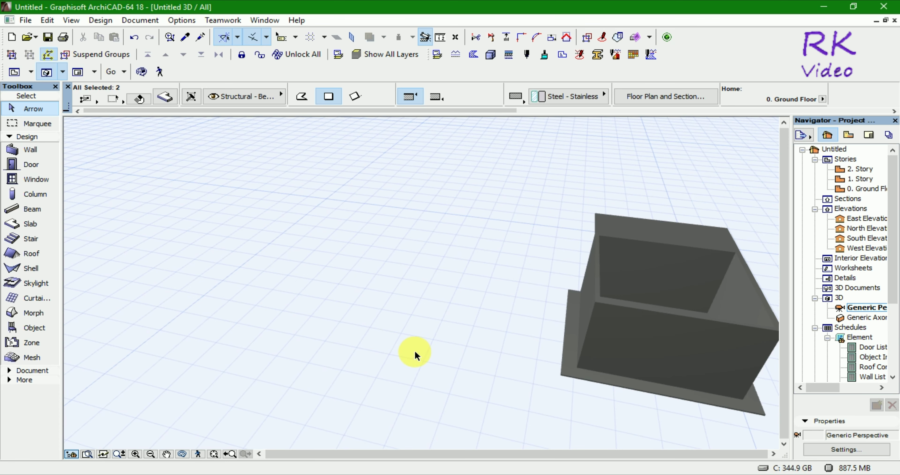
pyautogui.scroll(-3, 301, 288)
pyautogui.keyDown('shift'); pyautogui.moveTo(301, 289); pyautogui.dragTo(558, 331, button='middle'); pyautogui.keyUp('shift')
pyautogui.scroll(1, 505, 314)
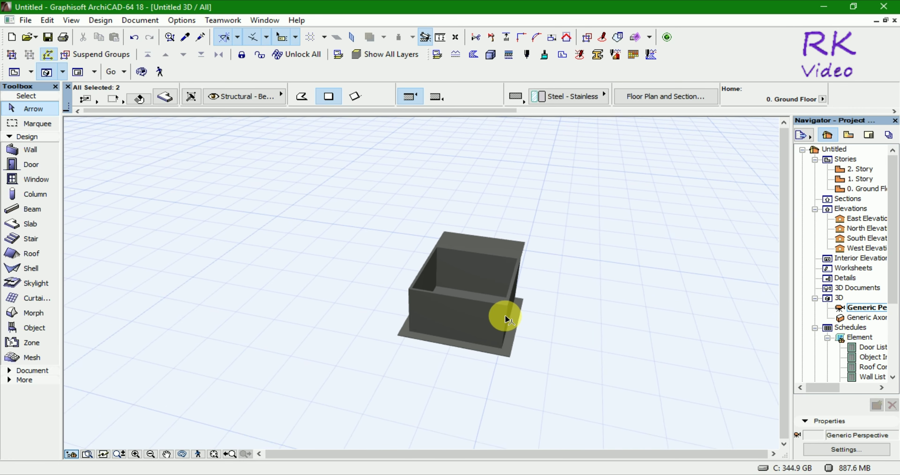
pyautogui.scroll(1, 505, 314)
pyautogui.scroll(2, 505, 314)
pyautogui.scroll(2, 505, 314)
pyautogui.keyDown('shift'); pyautogui.click(538, 355); pyautogui.keyUp('shift')
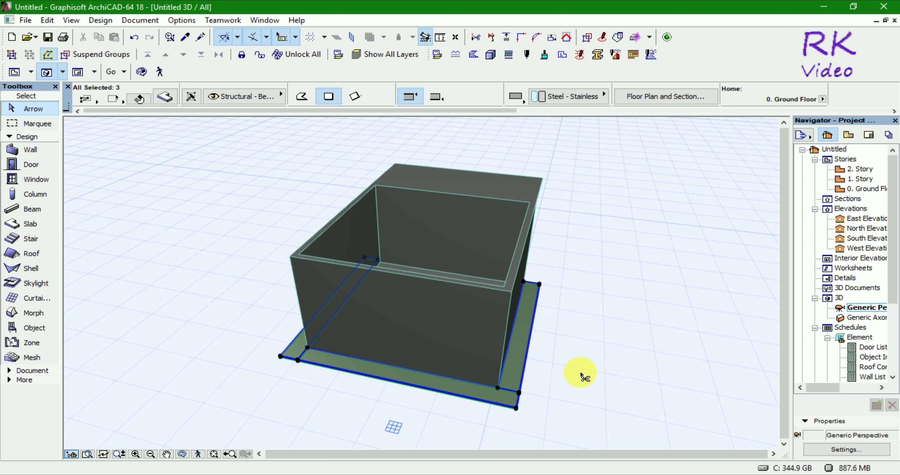
# Move the three rim slabs up 295 to the box's top edge and orbit to inspect the rim.
pyautogui.hotkey('ctrl', 'd')
pyautogui.scroll(2, 499, 367)
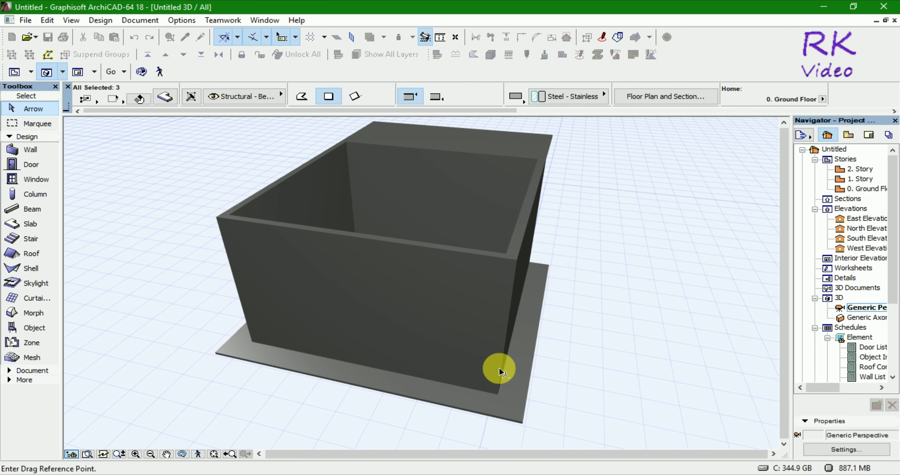
pyautogui.scroll(2, 499, 367)
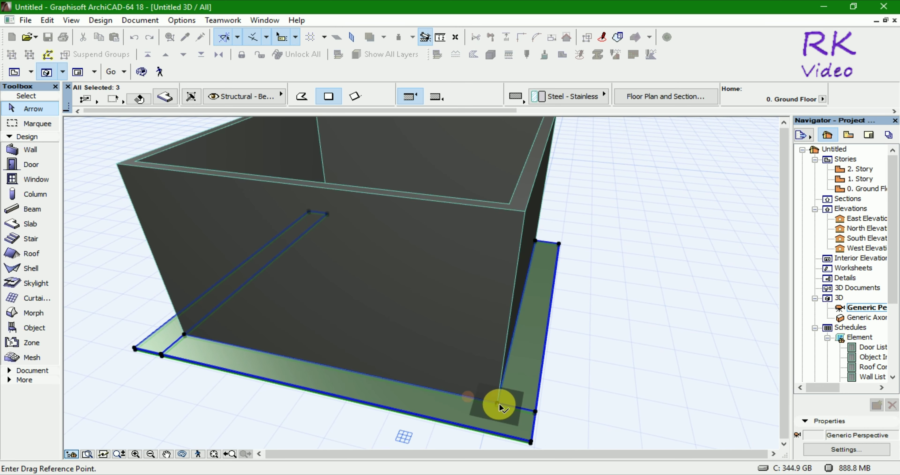
pyautogui.click(496, 404)
pyautogui.click(526, 212)
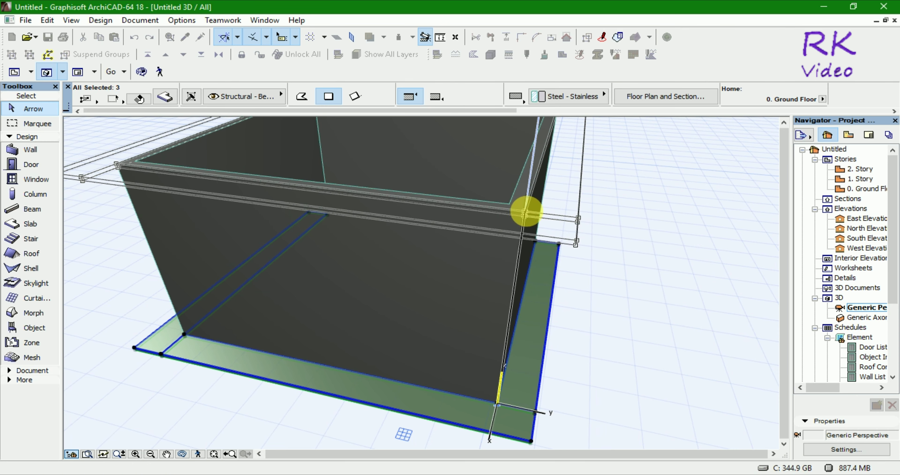
pyautogui.scroll(-2, 594, 332)
pyautogui.scroll(-2, 430, 388)
pyautogui.scroll(-1, 434, 387)
pyautogui.scroll(-2, 438, 386)
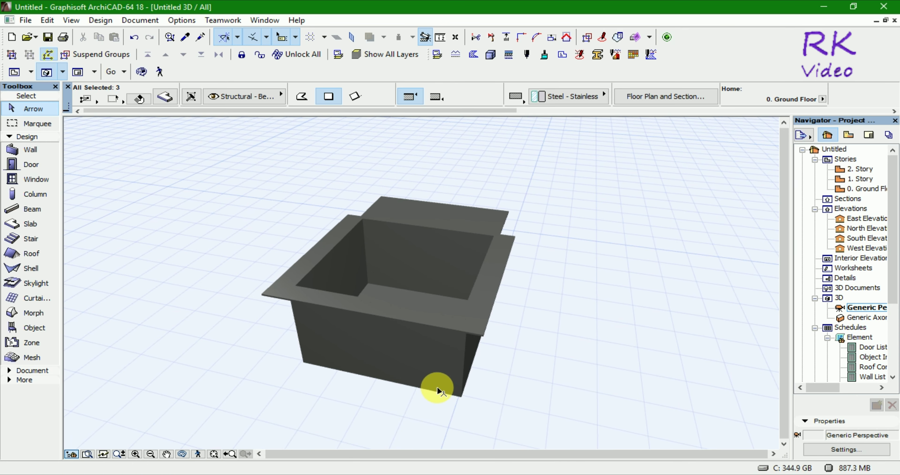
pyautogui.scroll(-2, 436, 389)
pyautogui.moveTo(424, 396)
pyautogui.keyDown('shift'); pyautogui.mouseDown(button='middle')
pyautogui.moveTo(281, 380)
pyautogui.moveTo(382, 410)
pyautogui.moveTo(583, 393)
pyautogui.moveTo(639, 378)
pyautogui.moveTo(585, 383)
pyautogui.moveTo(628, 386)
pyautogui.moveTo(638, 376)
pyautogui.mouseUp(button='middle'); pyautogui.keyUp('shift')
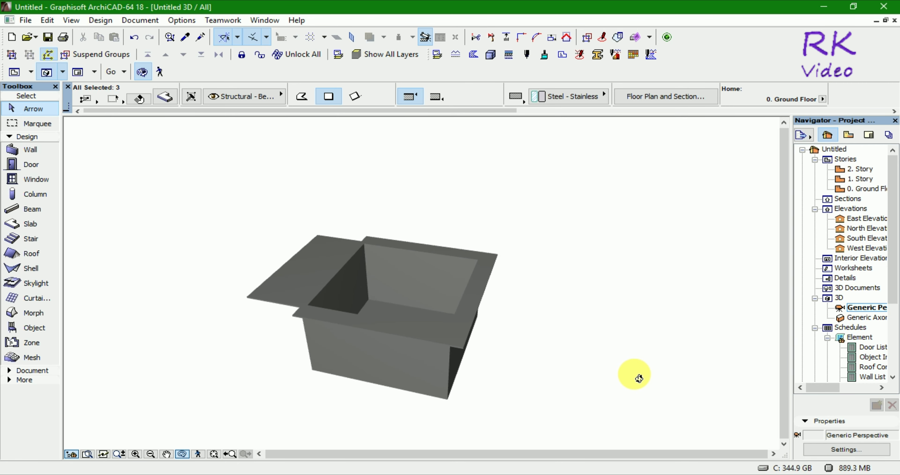
pyautogui.click(584, 380)
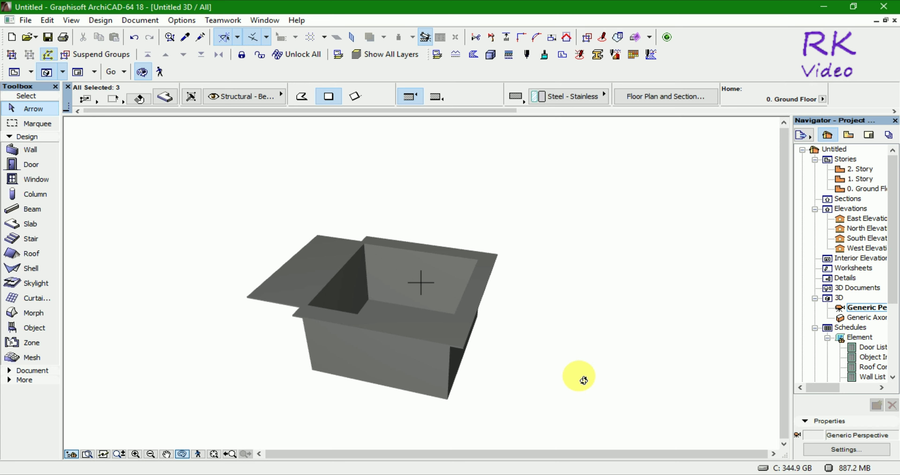
# On the ground floor plan, pull the top rim slab's outer edge in by 20.
pyautogui.press('F2')
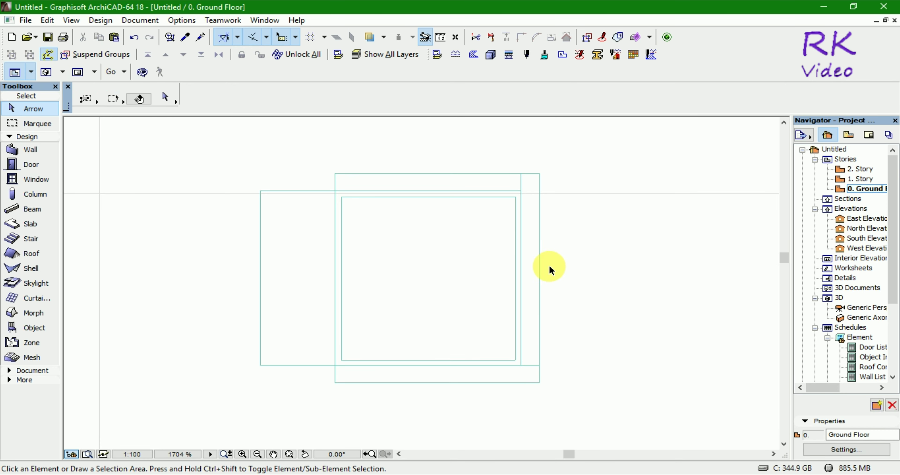
pyautogui.click(432, 173)
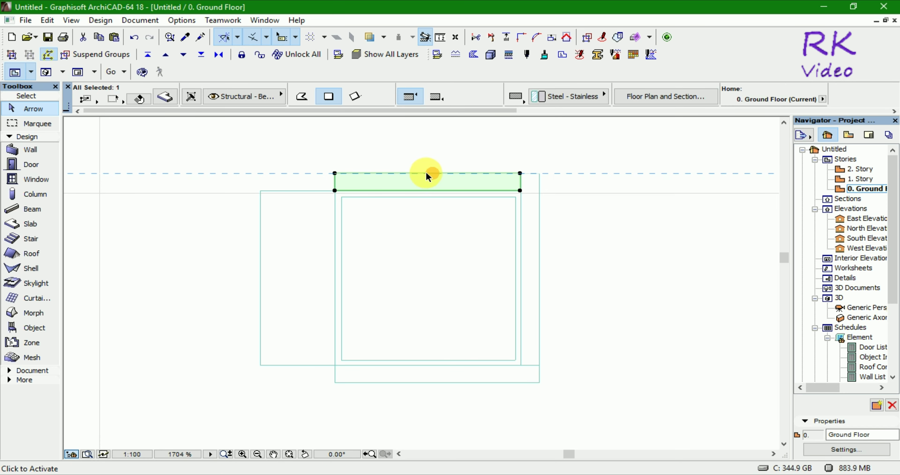
pyautogui.click(370, 174)
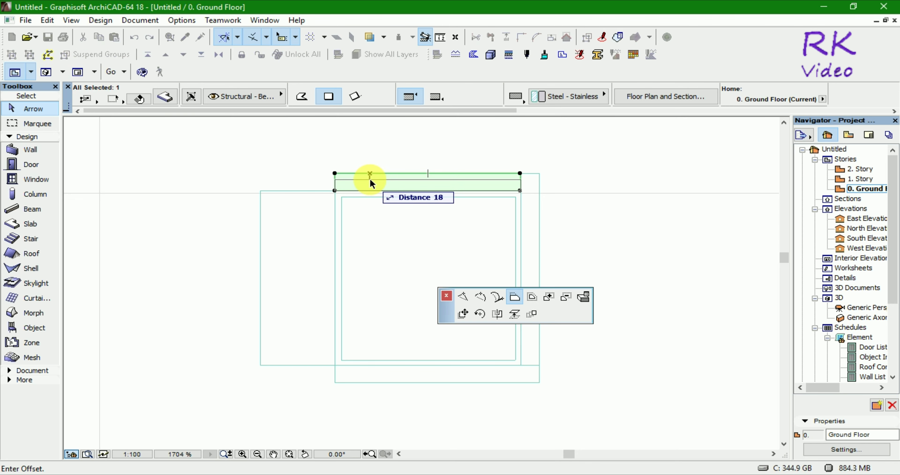
pyautogui.write('20')
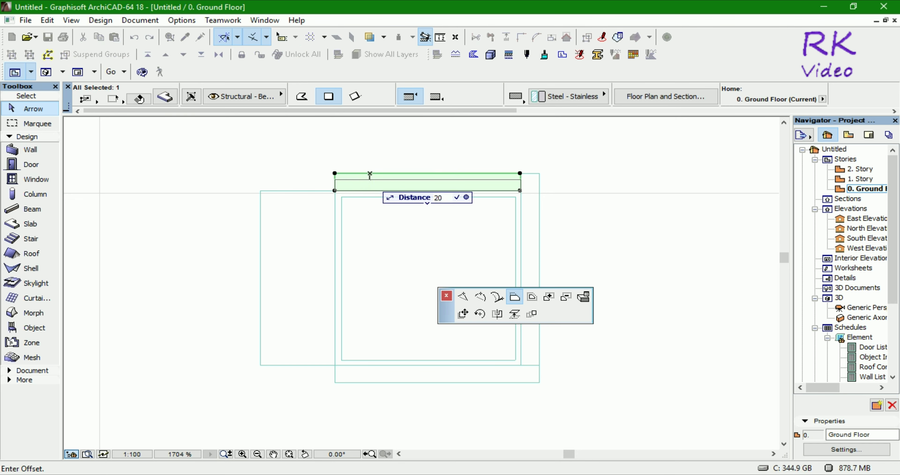
pyautogui.press('Return')
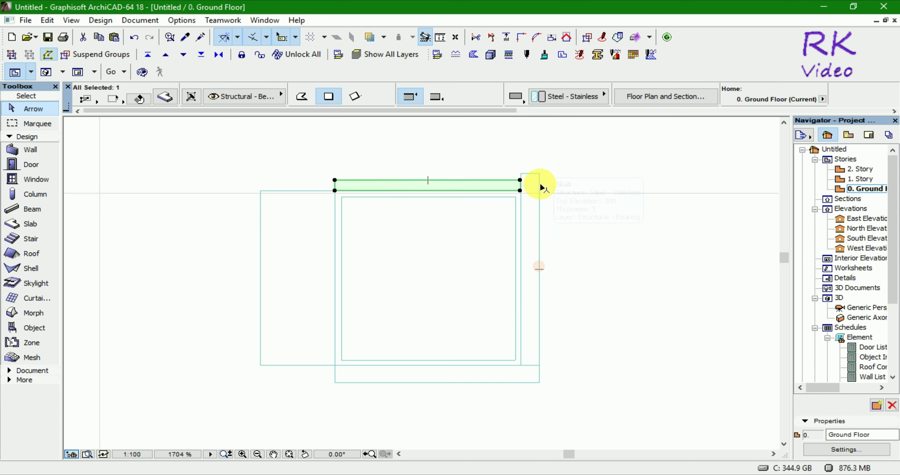
# Bring the right rim slab's end down to the top slab and offset its right edge 20.
pyautogui.click(531, 173)
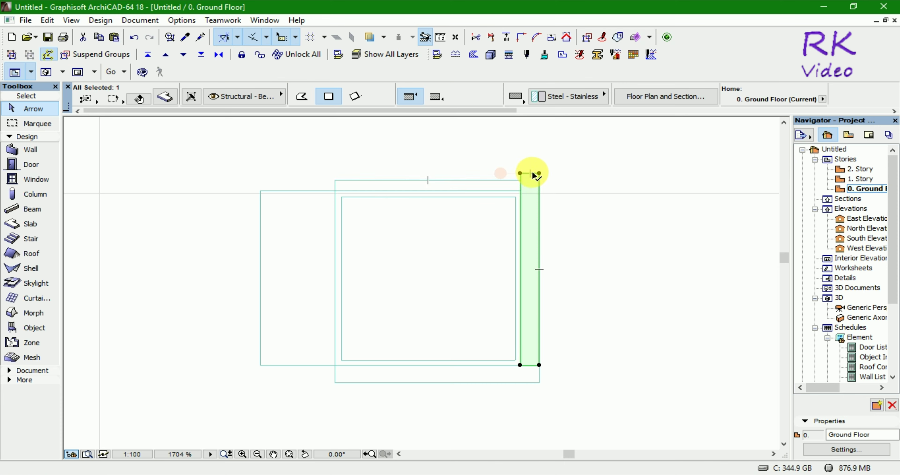
pyautogui.scroll(3, 531, 173)
pyautogui.click(532, 174)
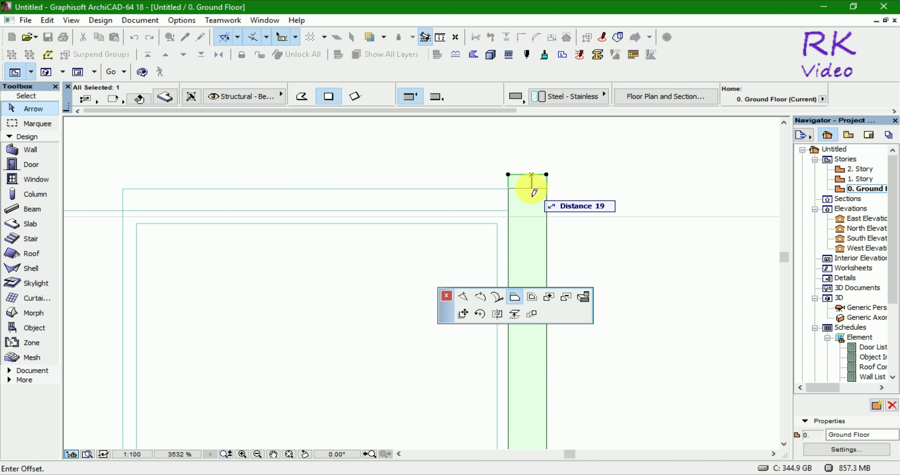
pyautogui.click(529, 189)
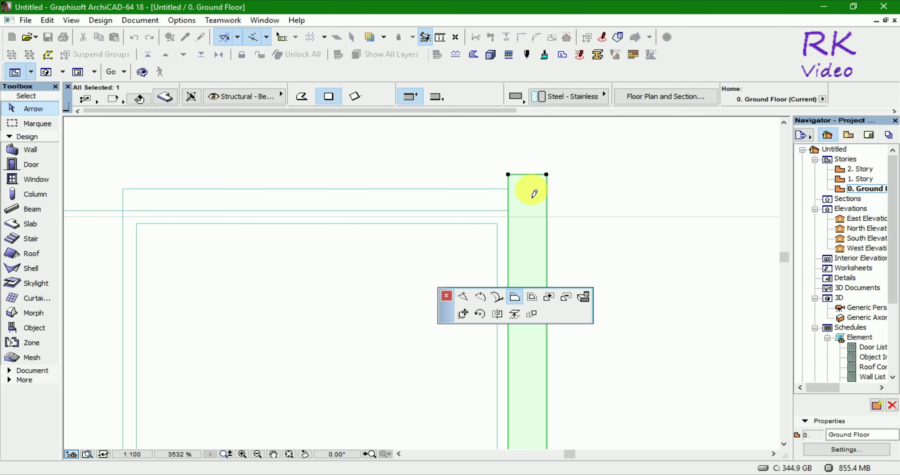
pyautogui.scroll(-2, 526, 176)
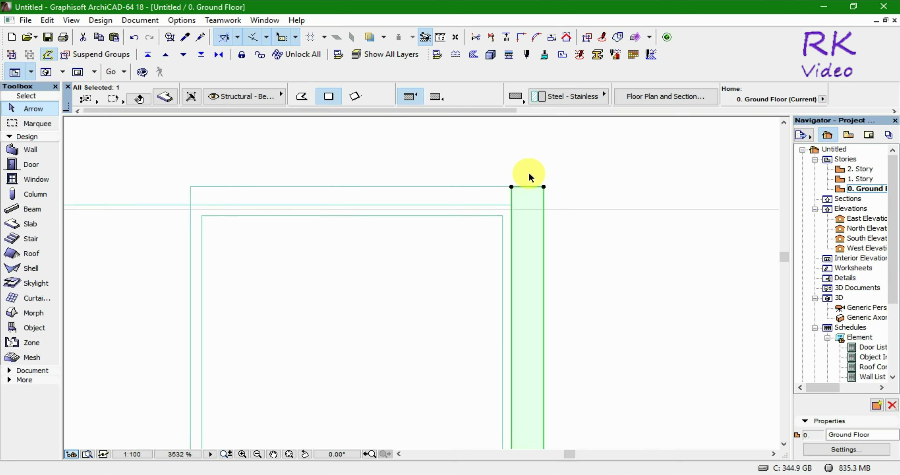
pyautogui.click(541, 233)
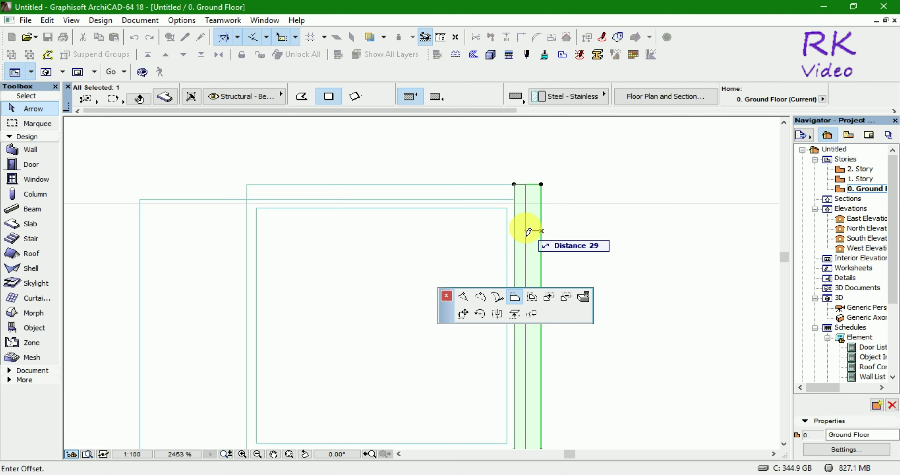
pyautogui.write('2')
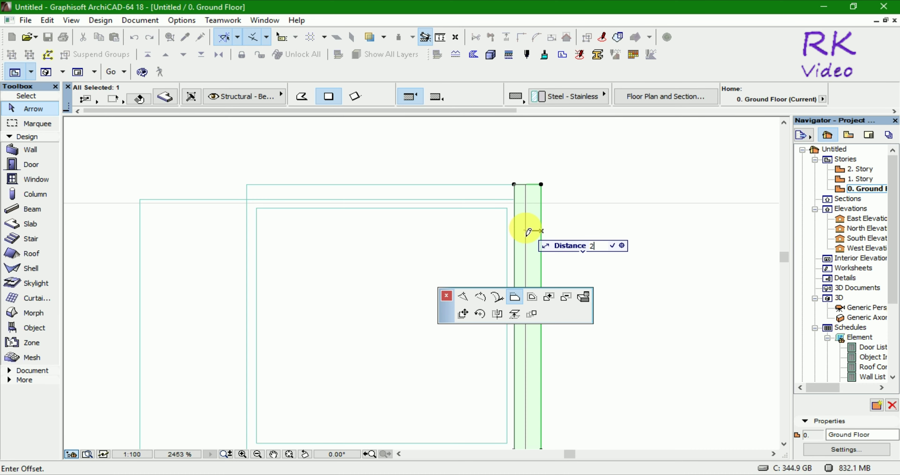
pyautogui.write('0')
pyautogui.press('Return')
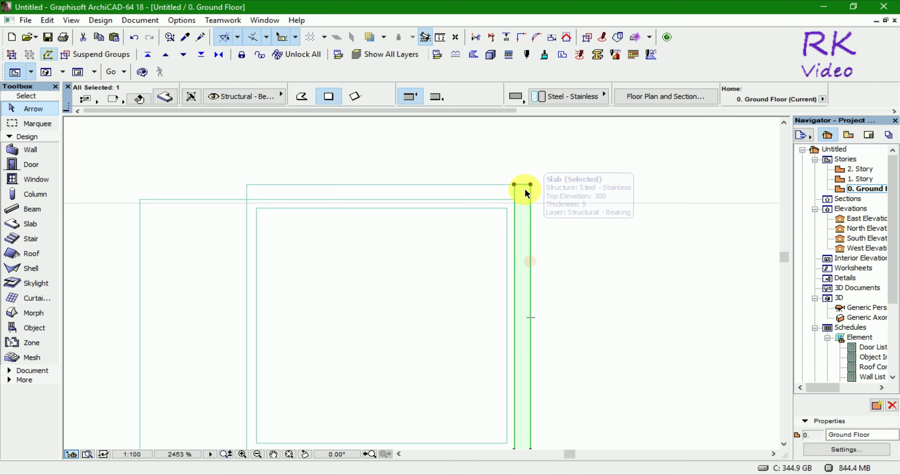
pyautogui.scroll(-3, 520, 181)
pyautogui.scroll(-2, 505, 277)
pyautogui.scroll(3, 505, 276)
pyautogui.scroll(3, 481, 271)
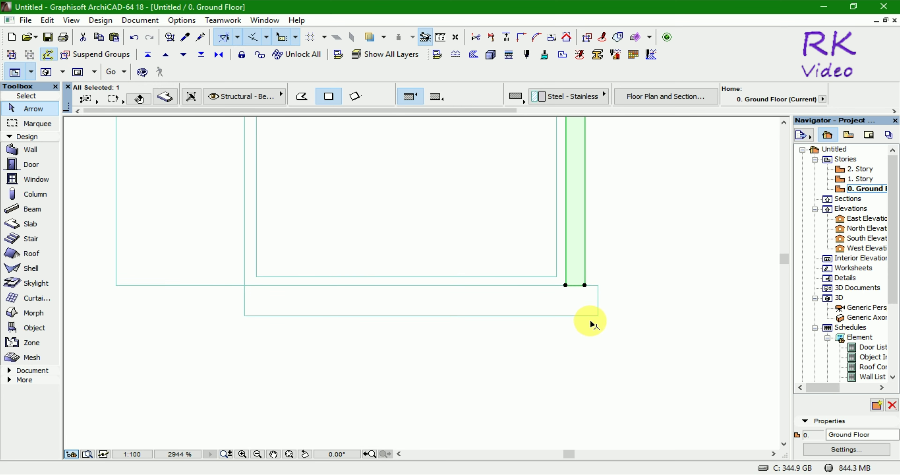
# Trim the bottom rim slab's right edge flush at the corner and offset its lower edge by 2.
pyautogui.click(599, 309)
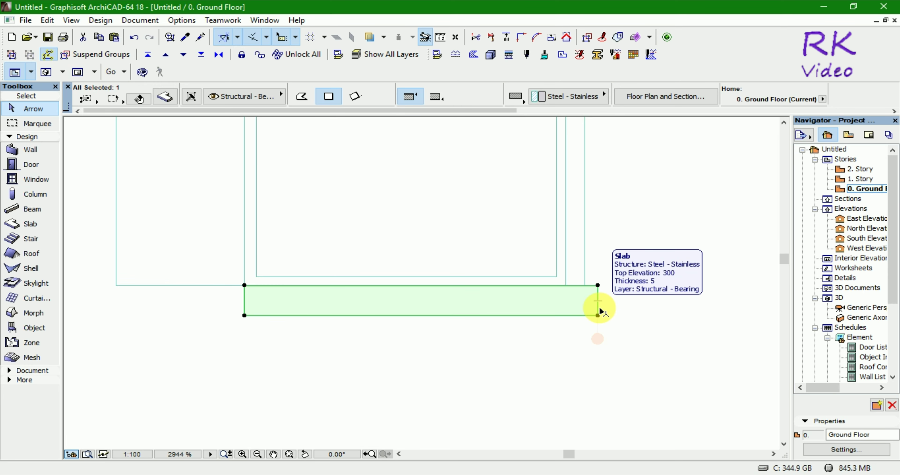
pyautogui.click(599, 308)
pyautogui.write('20')
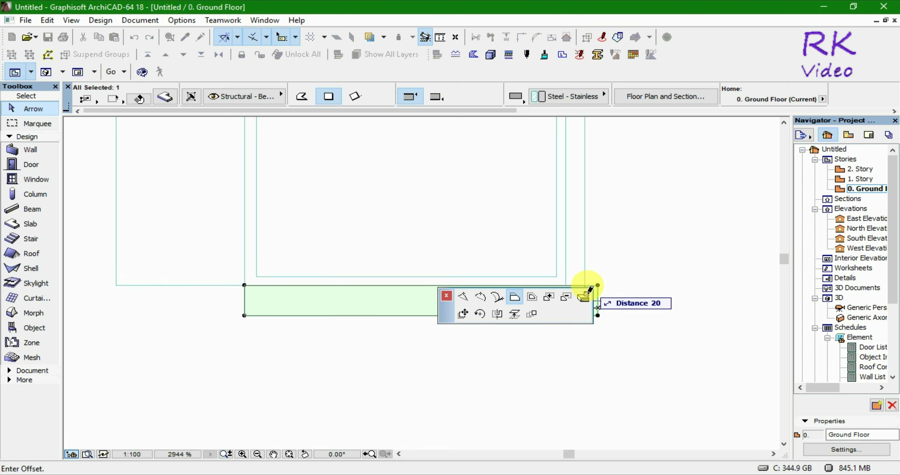
pyautogui.click(586, 292)
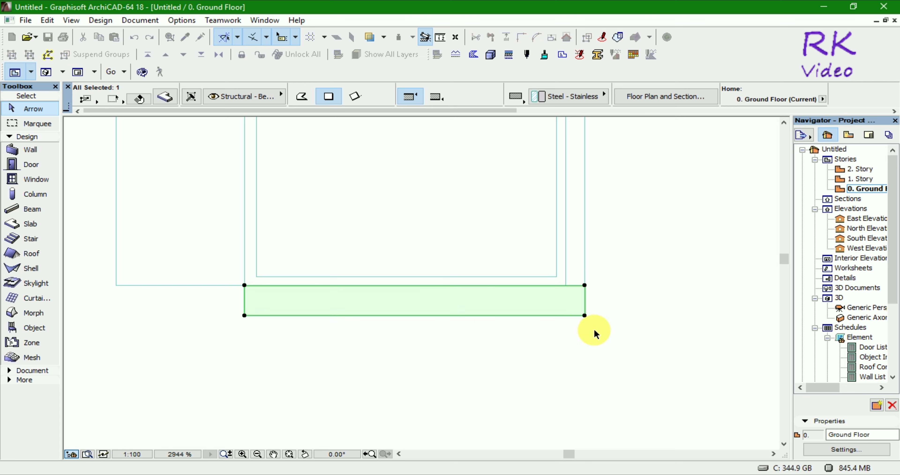
pyautogui.click(530, 315)
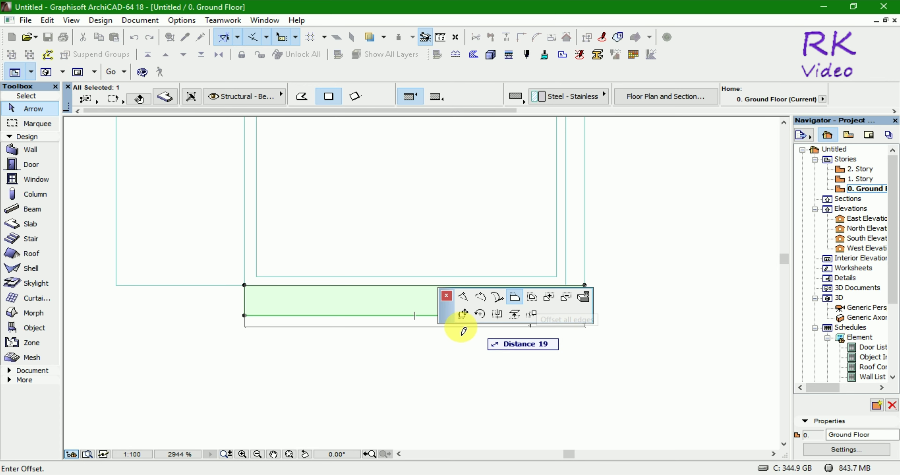
pyautogui.write('20')
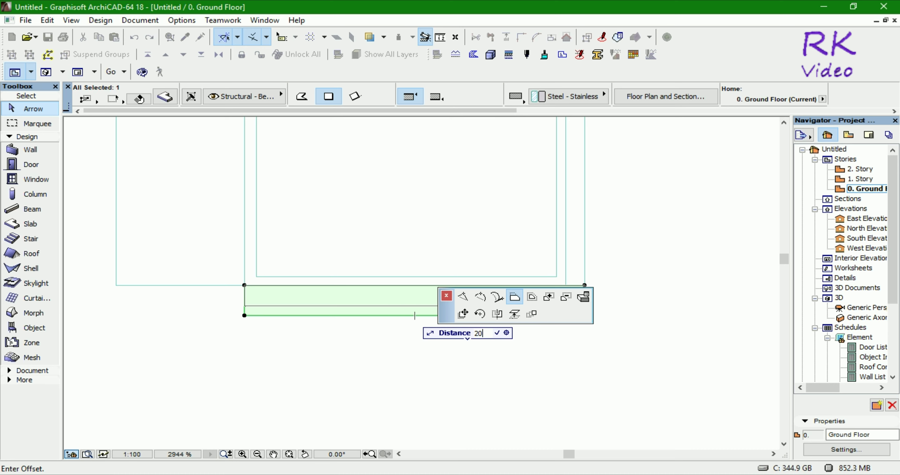
pyautogui.press('Return')
pyautogui.click(534, 329)
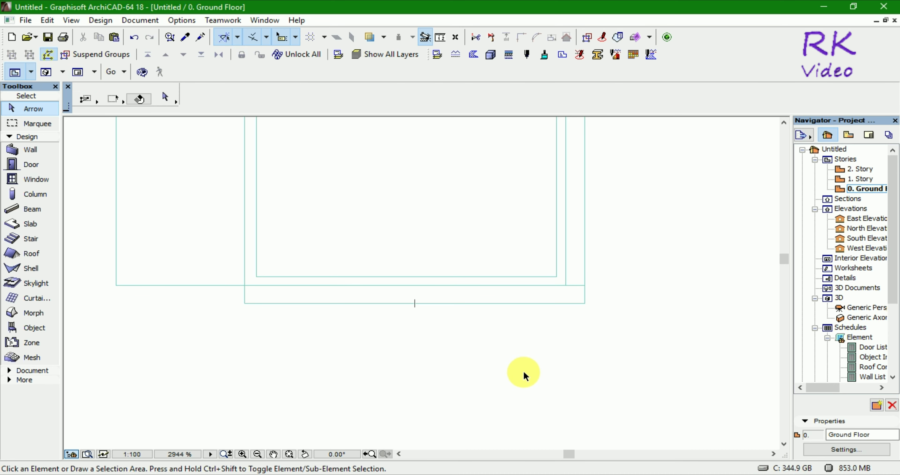
pyautogui.scroll(-2, 511, 377)
pyautogui.scroll(-3, 511, 377)
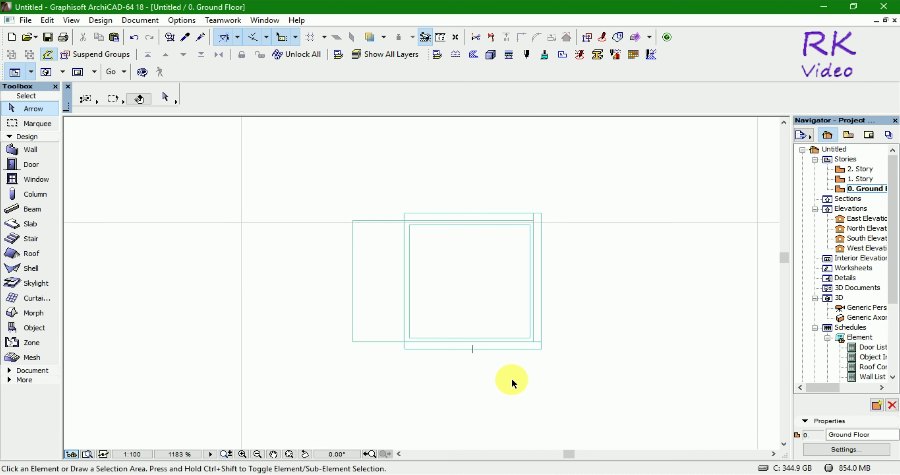
pyautogui.press('F3')
# Orbit the 3D view to inspect the rimmed box from above.
pyautogui.hotkey('ctrl', 'a')
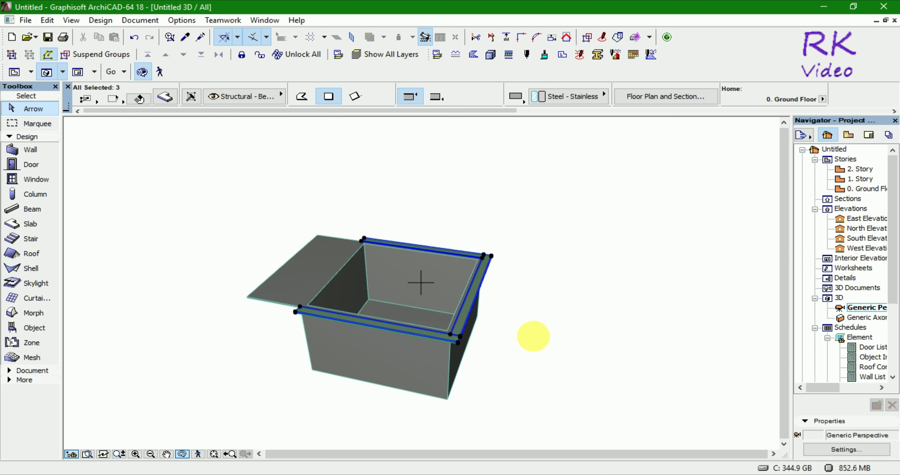
pyautogui.moveTo(554, 315)
pyautogui.mouseDown()
pyautogui.moveTo(316, 364)
pyautogui.moveTo(550, 357)
pyautogui.moveTo(341, 380)
pyautogui.moveTo(529, 365)
pyautogui.moveTo(358, 411)
pyautogui.moveTo(305, 389)
pyautogui.mouseUp()
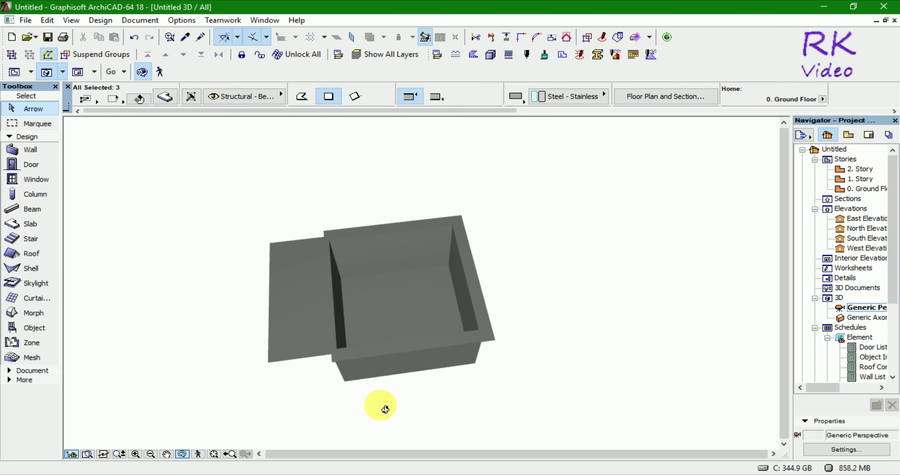
pyautogui.press('F2')
# Offset the left rim slab's top and bottom edges to meet the rim's outer edges.
pyautogui.click(389, 221)
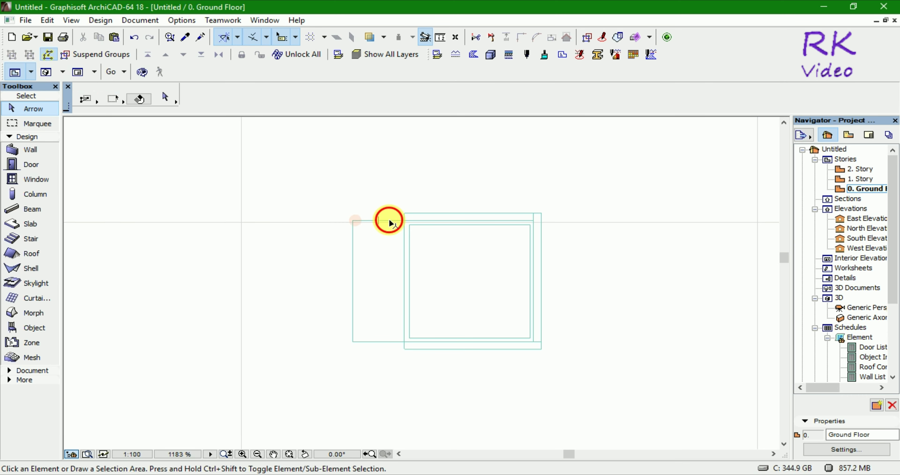
pyautogui.scroll(3, 389, 221)
pyautogui.click(390, 232)
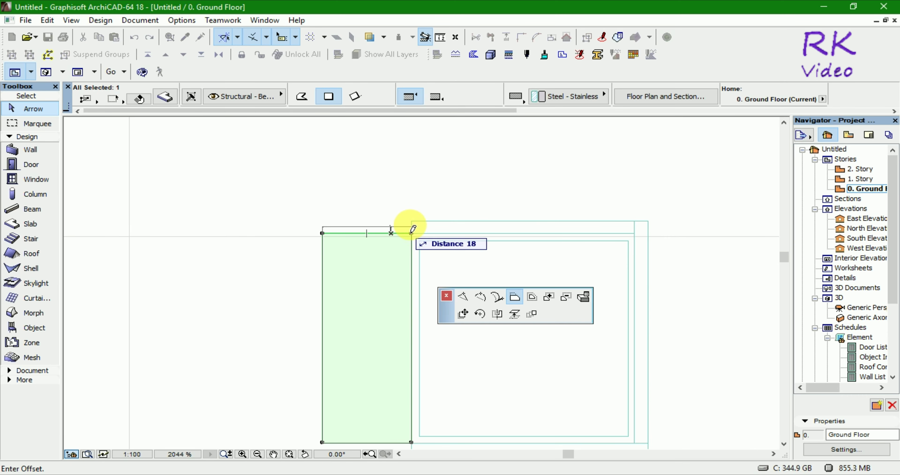
pyautogui.click(411, 227)
pyautogui.scroll(-2, 464, 176)
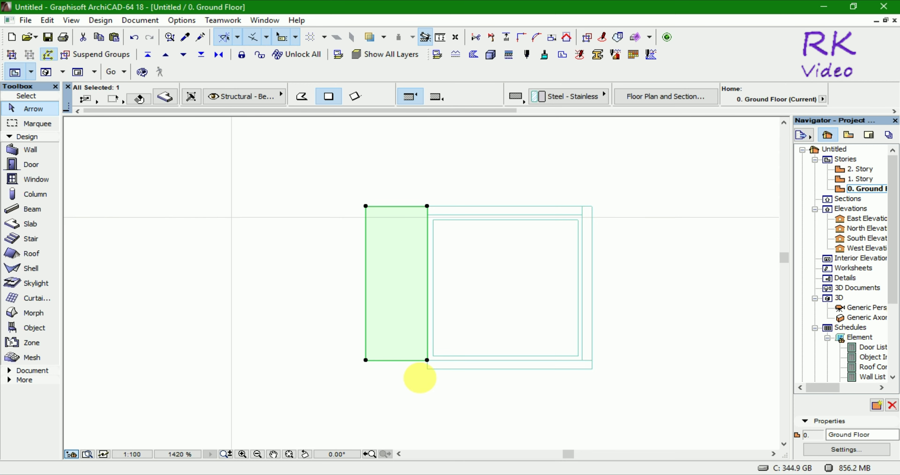
pyautogui.click(412, 360)
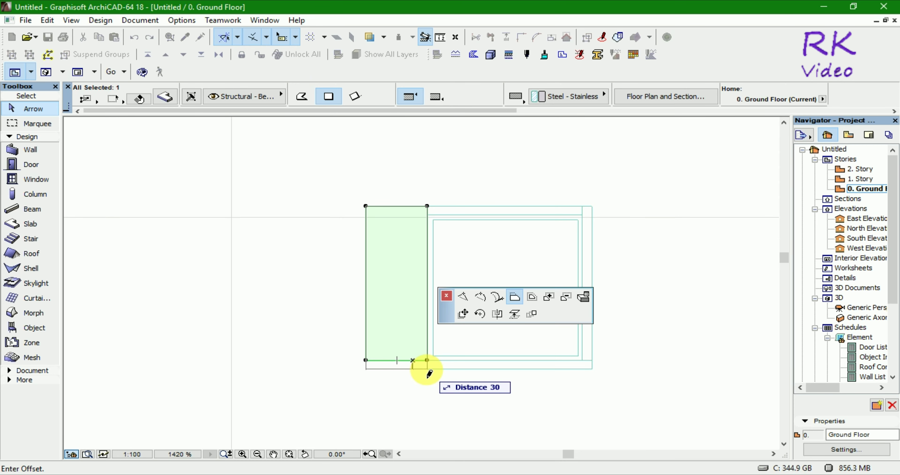
pyautogui.click(426, 370)
pyautogui.click(419, 389)
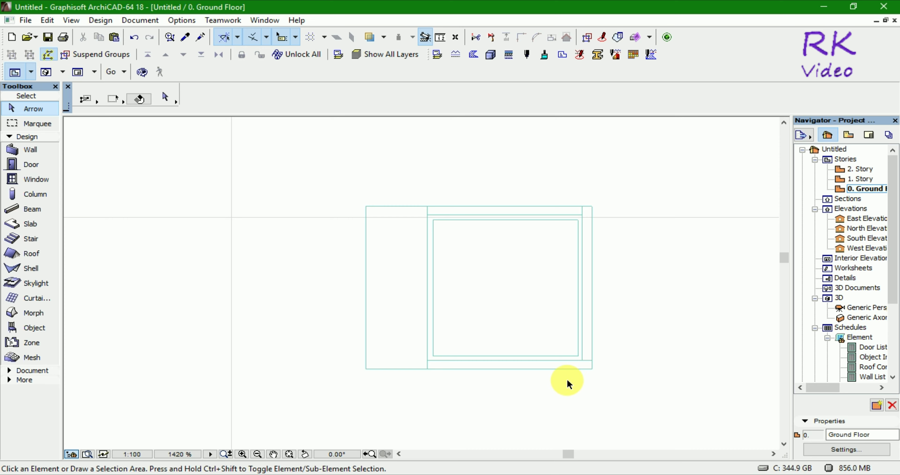
pyautogui.press('F3')
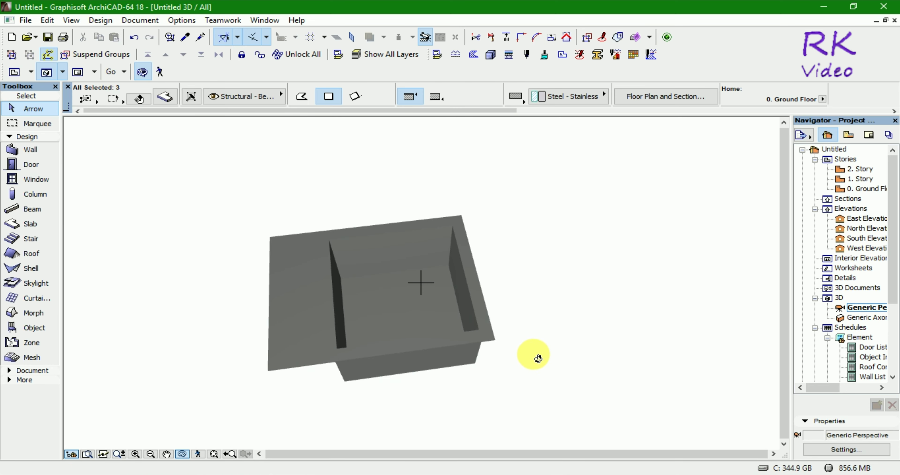
pyautogui.moveTo(592, 351)
pyautogui.mouseDown()
pyautogui.moveTo(341, 340)
pyautogui.moveTo(431, 286)
pyautogui.moveTo(487, 325)
pyautogui.moveTo(347, 333)
pyautogui.moveTo(492, 233)
pyautogui.moveTo(513, 367)
pyautogui.moveTo(544, 279)
pyautogui.moveTo(441, 341)
pyautogui.moveTo(356, 353)
pyautogui.moveTo(408, 428)
pyautogui.mouseUp()
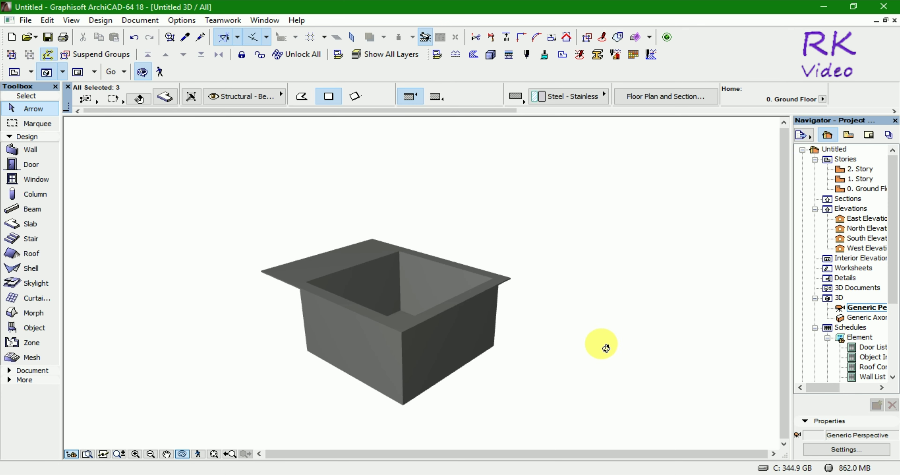
pyautogui.scroll(-2, 521, 380)
pyautogui.scroll(2, 516, 375)
pyautogui.scroll(2, 497, 376)
pyautogui.moveTo(497, 376)
pyautogui.mouseDown()
pyautogui.moveTo(322, 341)
pyautogui.moveTo(352, 345)
pyautogui.mouseUp()
pyautogui.scroll(-1, 332, 356)
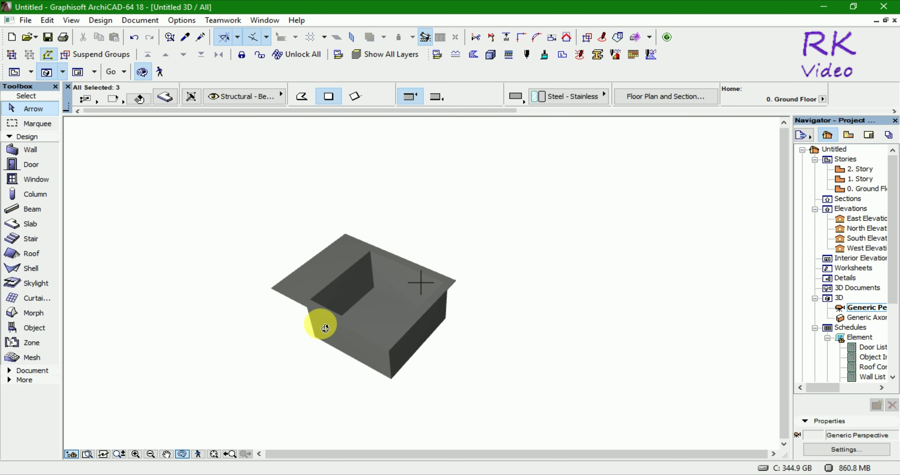
pyautogui.scroll(1, 287, 316)
pyautogui.scroll(1, 287, 316)
pyautogui.scroll(1, 286, 318)
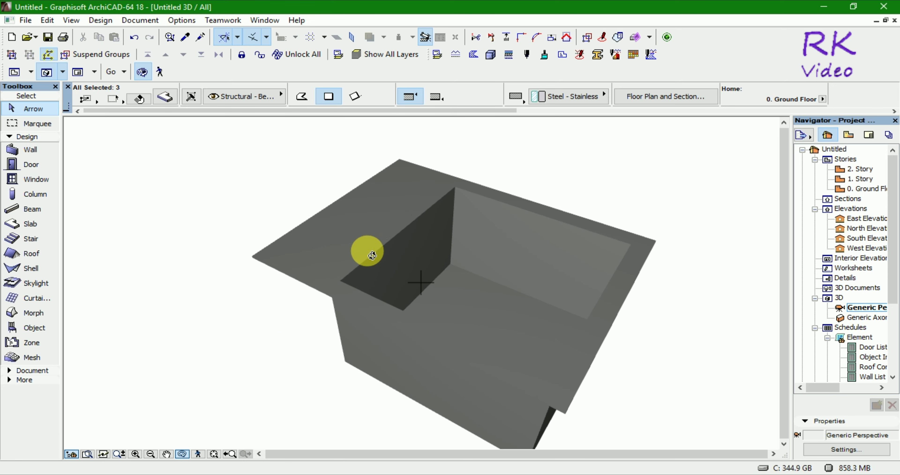
pyautogui.scroll(-1, 367, 251)
pyautogui.scroll(-1, 384, 264)
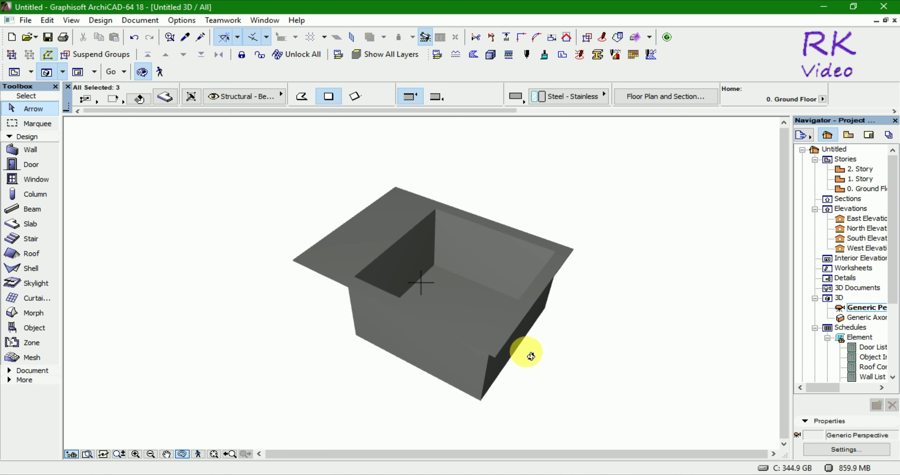
pyautogui.moveTo(543, 381)
pyautogui.mouseDown()
pyautogui.moveTo(532, 341)
pyautogui.moveTo(573, 363)
pyautogui.moveTo(557, 383)
pyautogui.mouseUp()
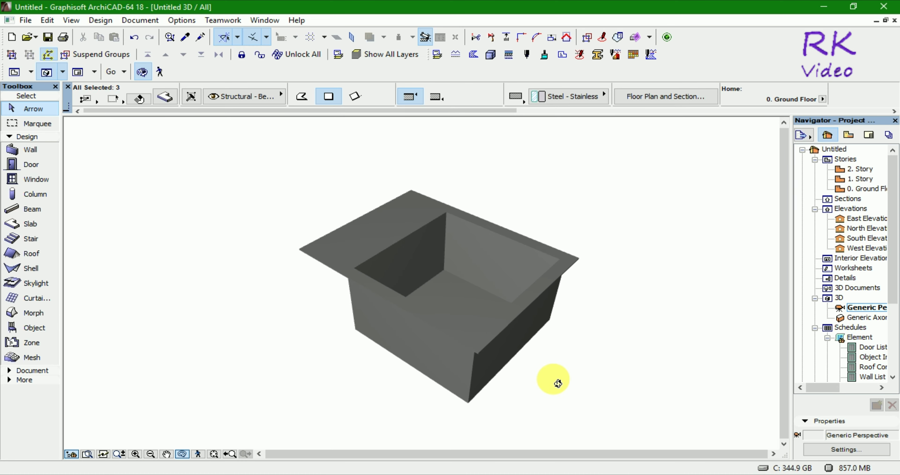
pyautogui.click(558, 383)
pyautogui.press('Escape')
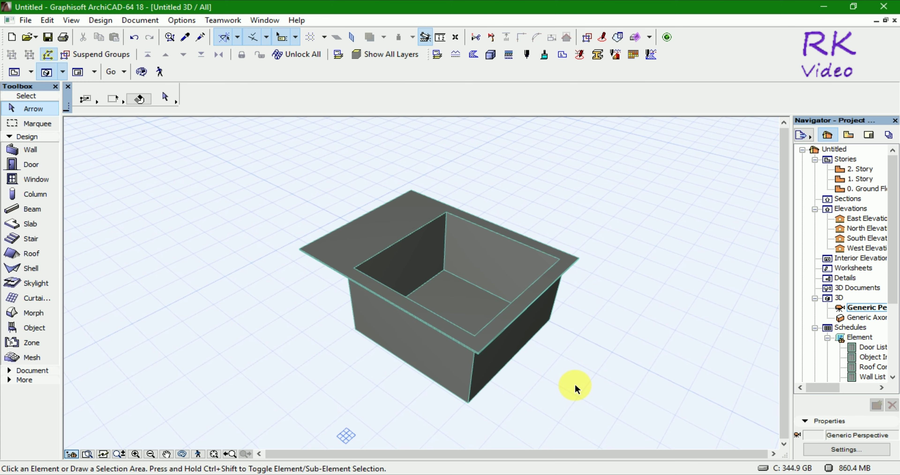
pyautogui.press('o')
pyautogui.moveTo(580, 389); pyautogui.dragTo(576, 388)
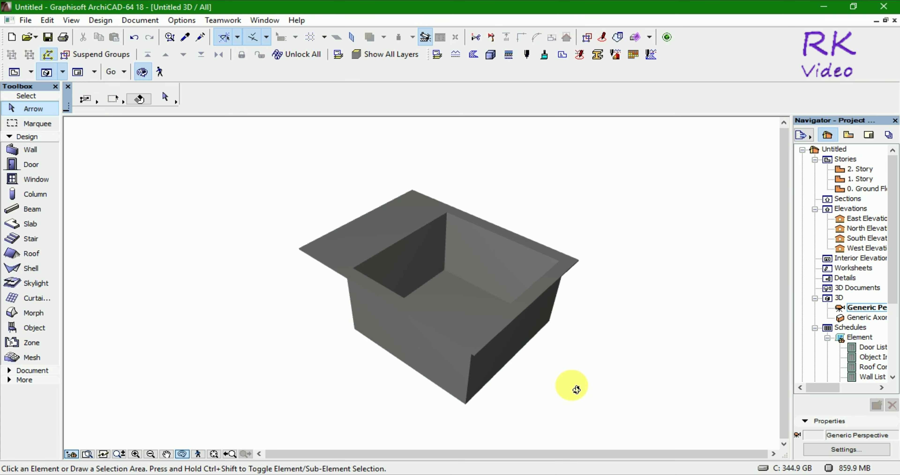